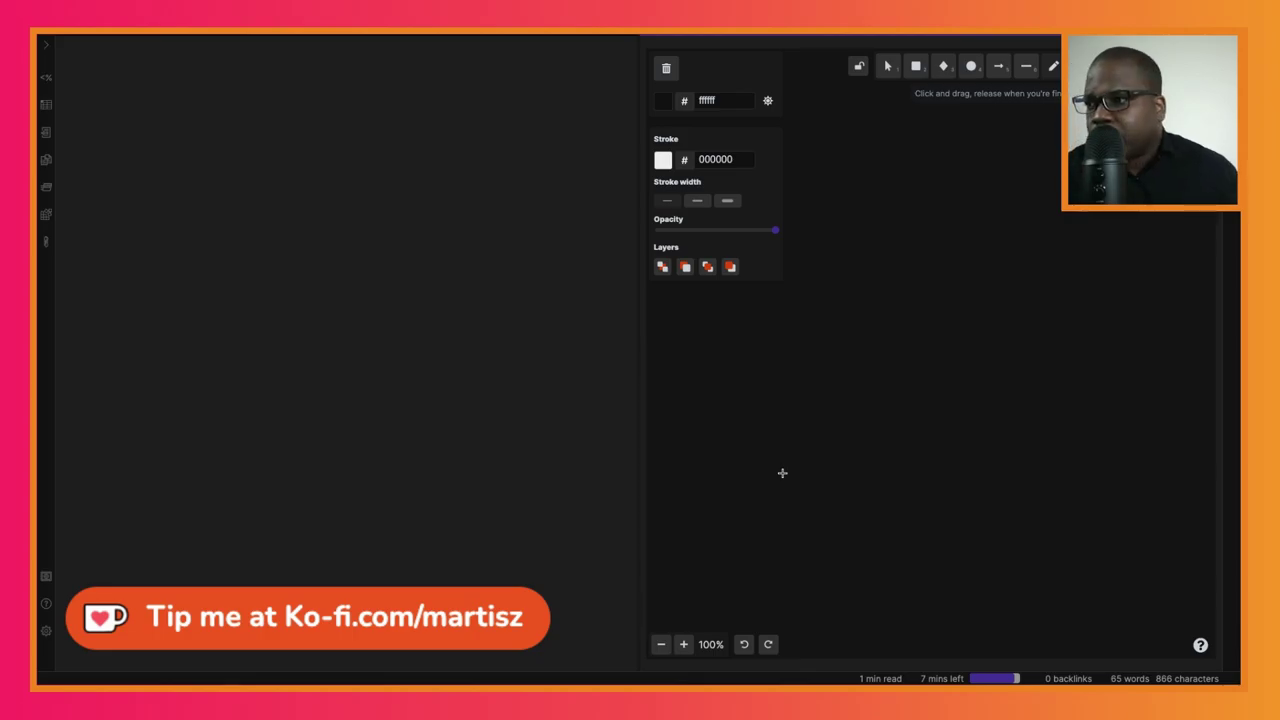
# Step: Sketch a rough square, then a slanted quadrilateral with a short line extending from it
pyautogui.moveTo(711, 431)
pyautogui.mouseDown()
pyautogui.moveTo(737, 486)
pyautogui.moveTo(693, 440)
pyautogui.mouseUp()
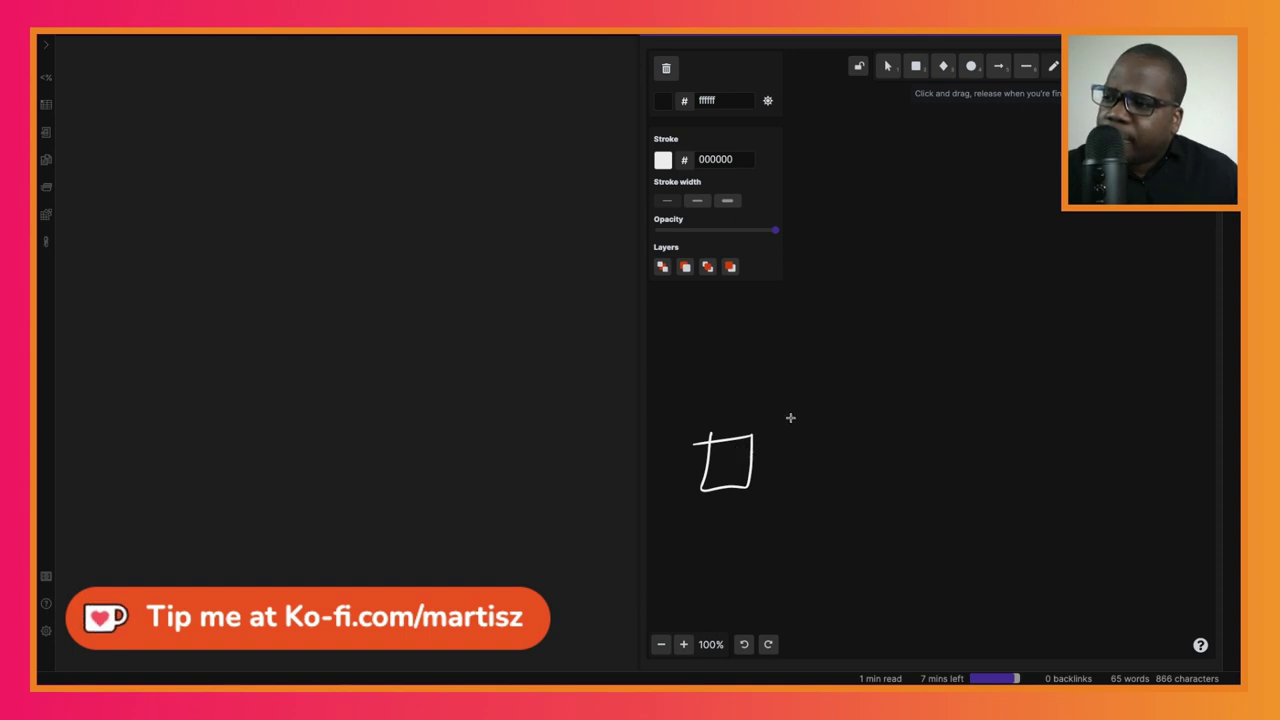
pyautogui.moveTo(795, 411)
pyautogui.mouseDown()
pyautogui.moveTo(786, 445)
pyautogui.moveTo(801, 407)
pyautogui.mouseUp()
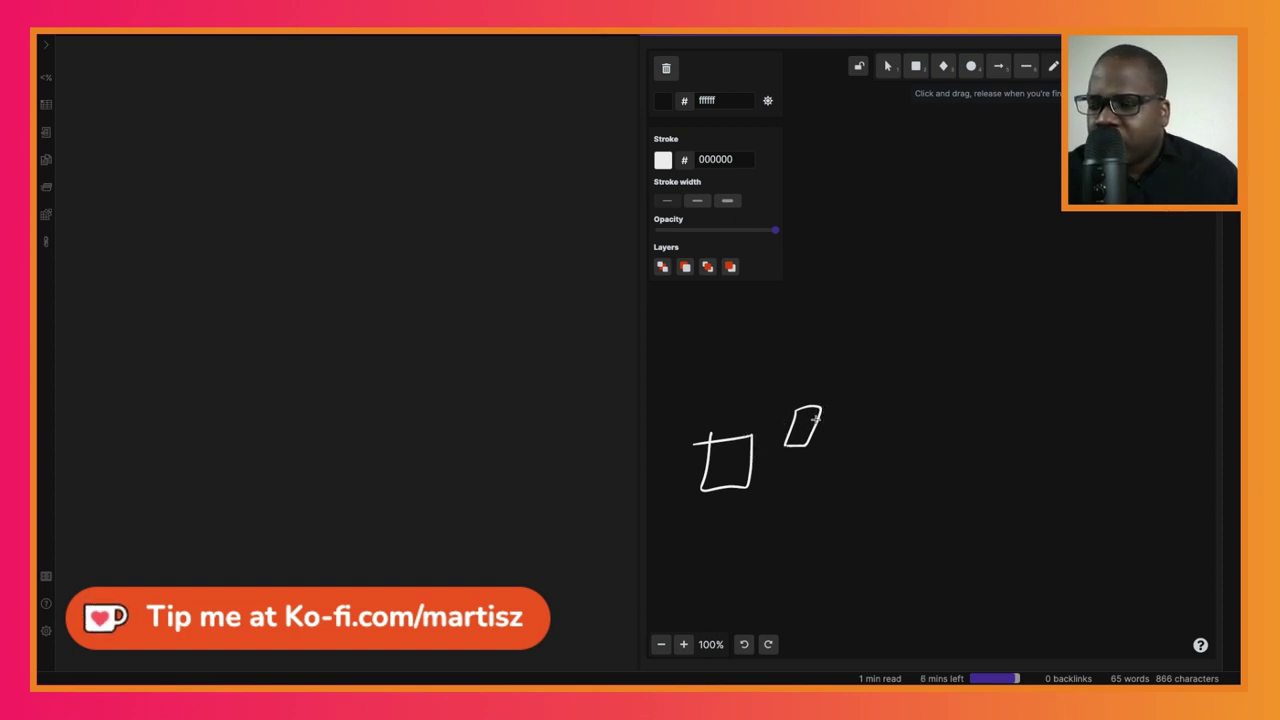
pyautogui.moveTo(811, 421); pyautogui.dragTo(855, 413)
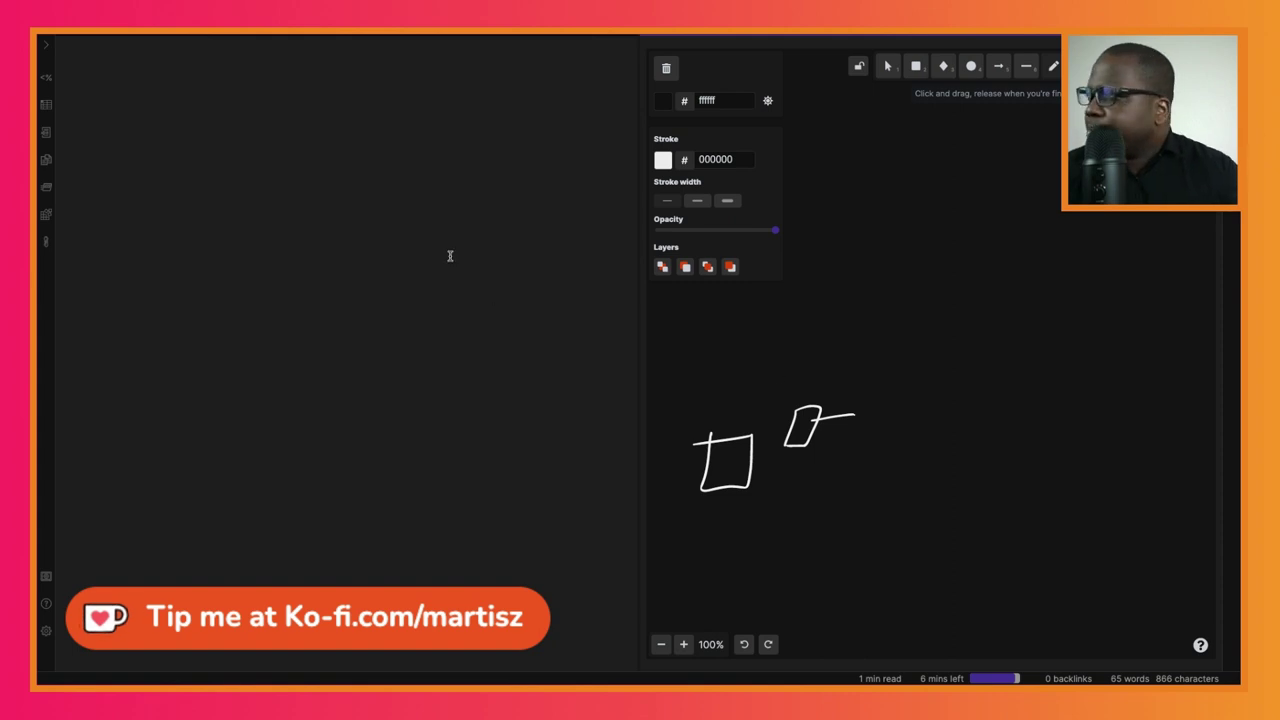
# Step: Insert the heading '## Free delivery limitations change' on new lines above 'Sincerely,'
pyautogui.scroll(3, 361, 121)
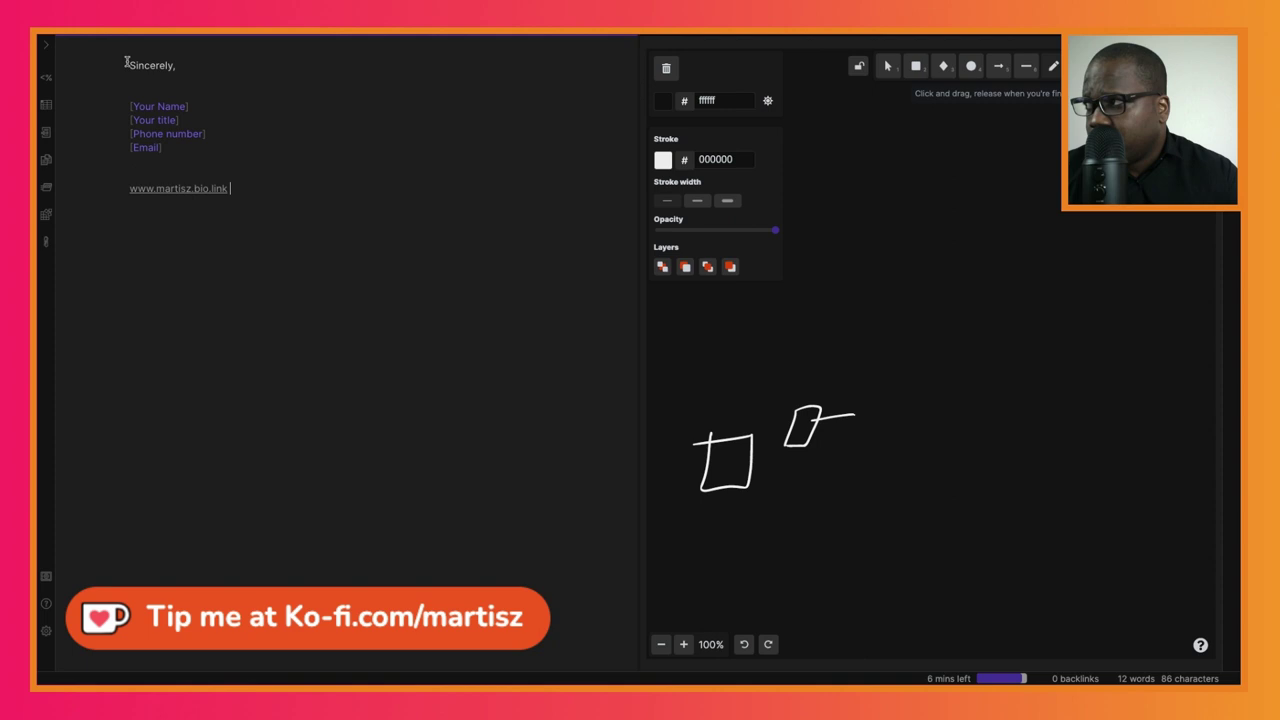
pyautogui.click(127, 64)
pyautogui.press('Return')
pyautogui.press('Return')
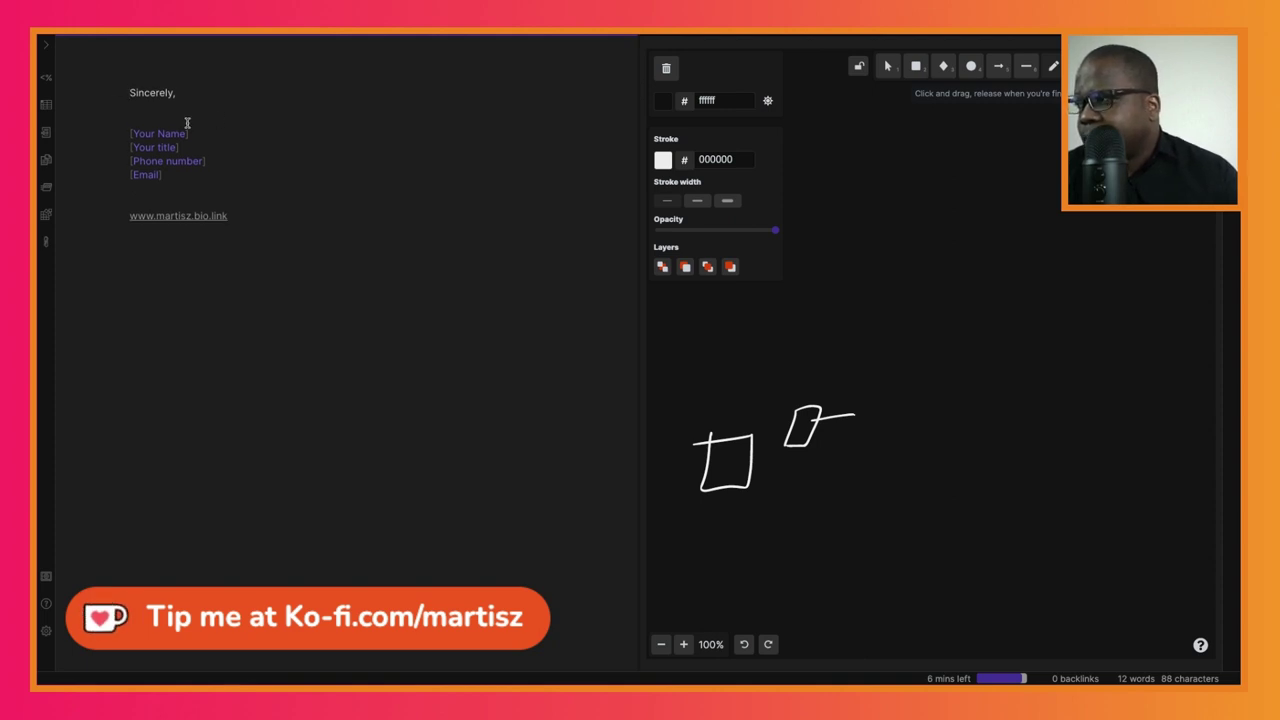
pyautogui.click(156, 54)
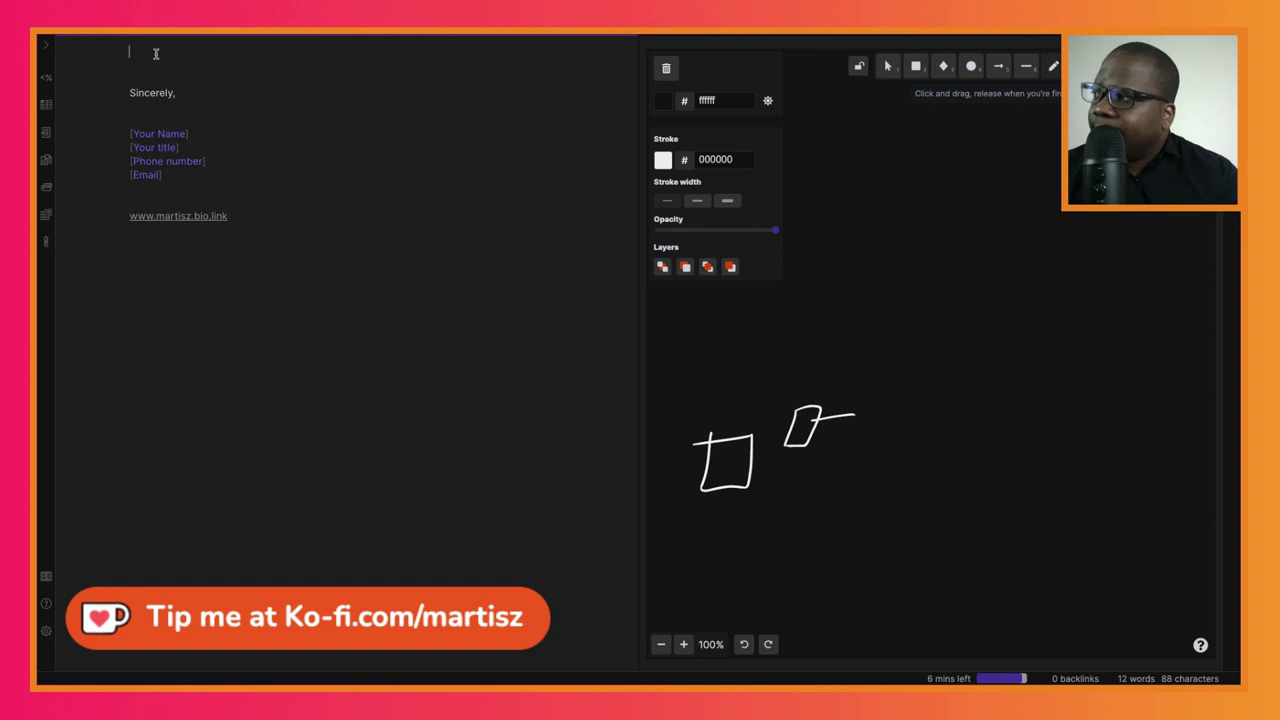
pyautogui.press('Return')
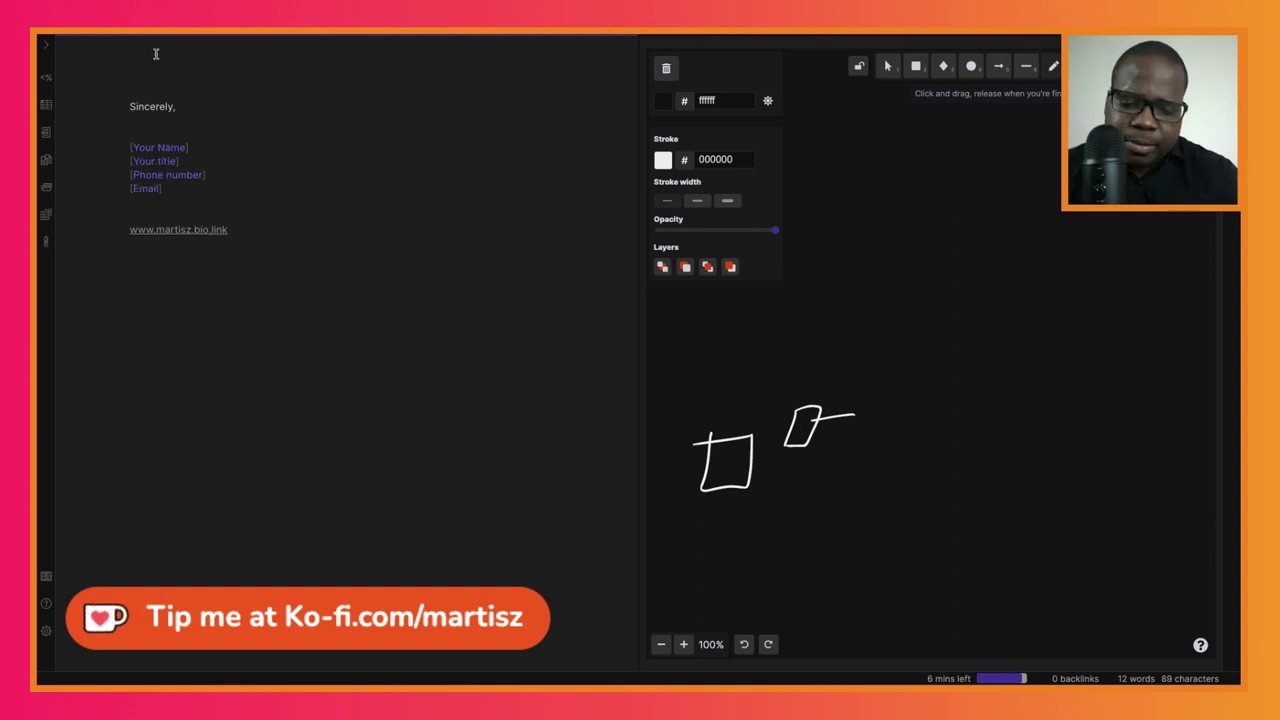
pyautogui.write('##')
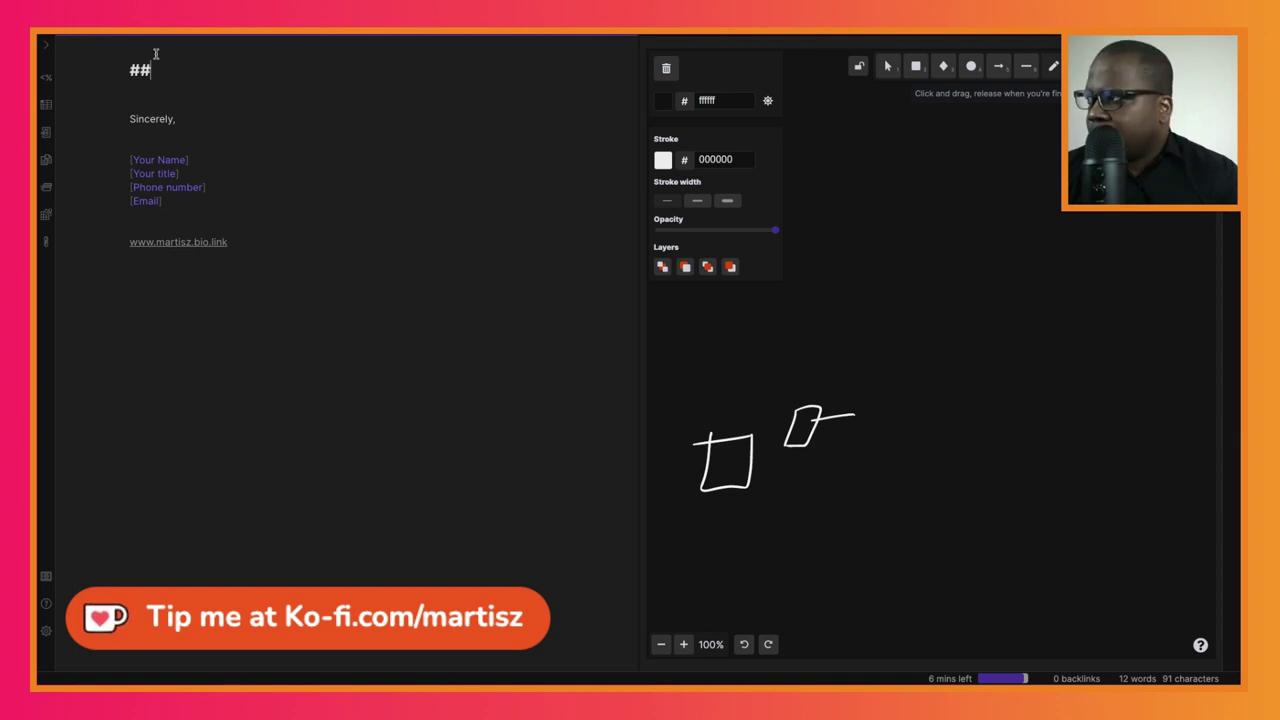
pyautogui.write(' Free d')
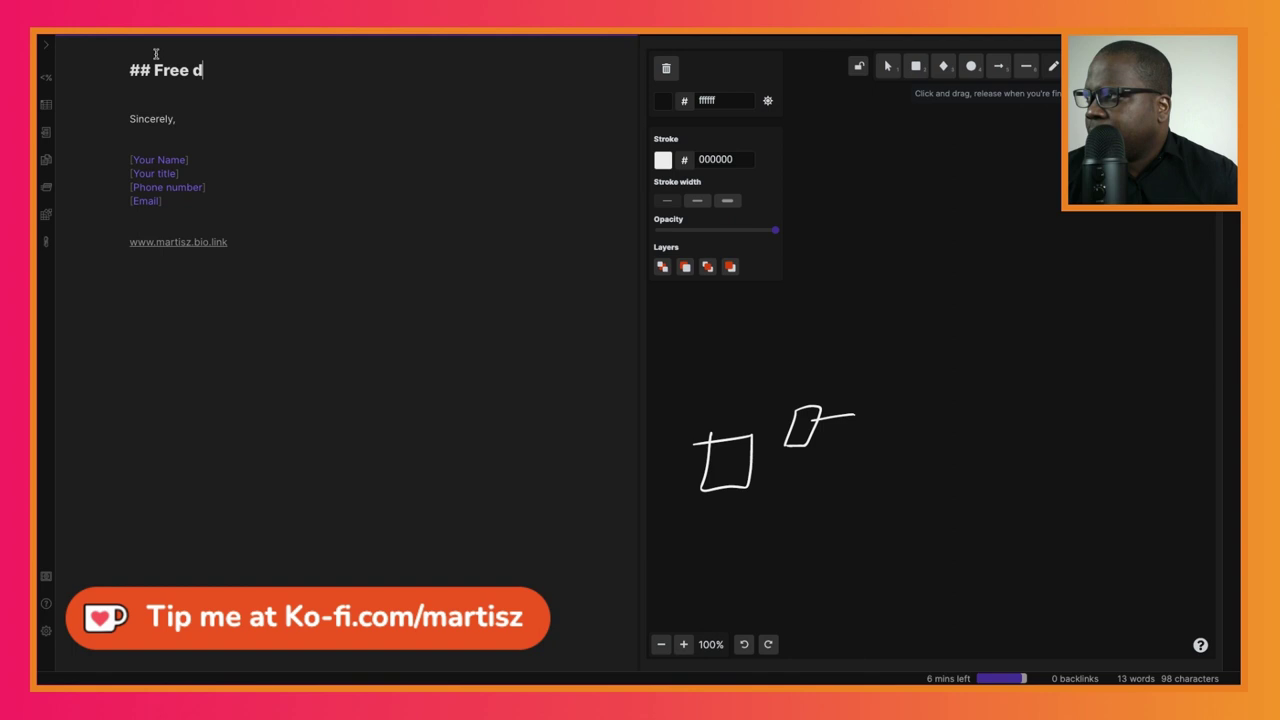
pyautogui.write('elivery lim')
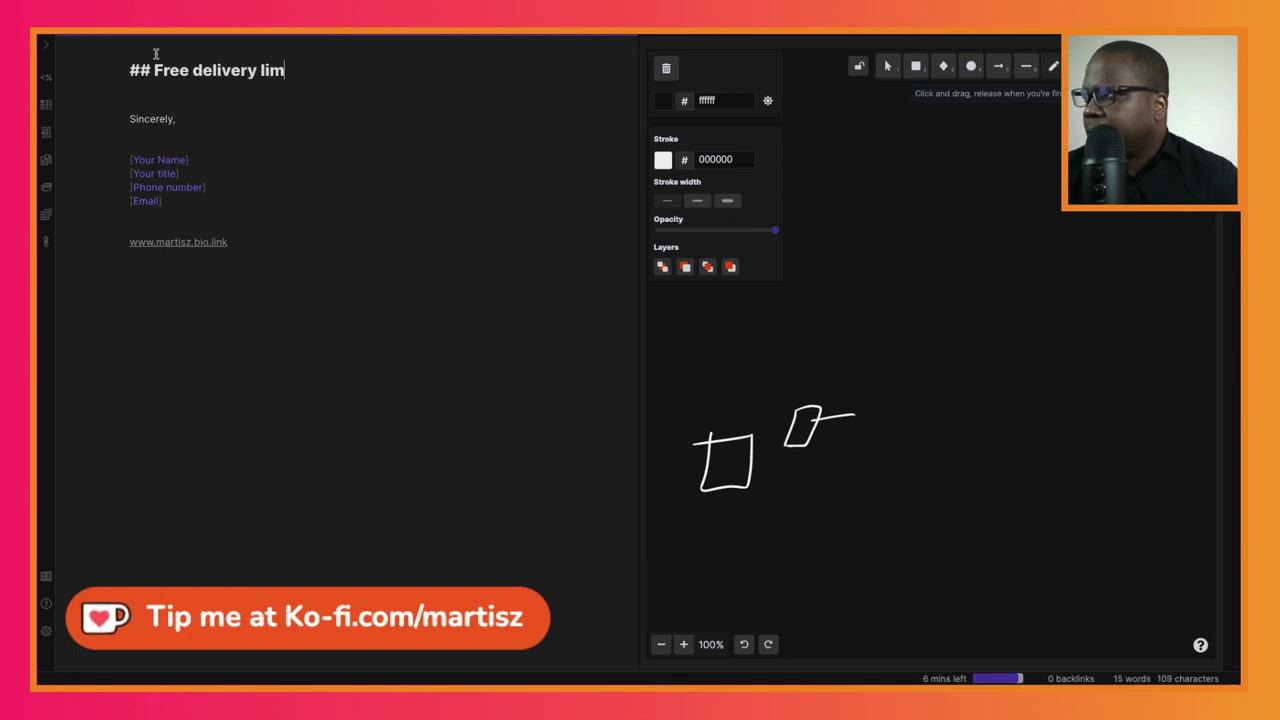
pyautogui.write('itat')
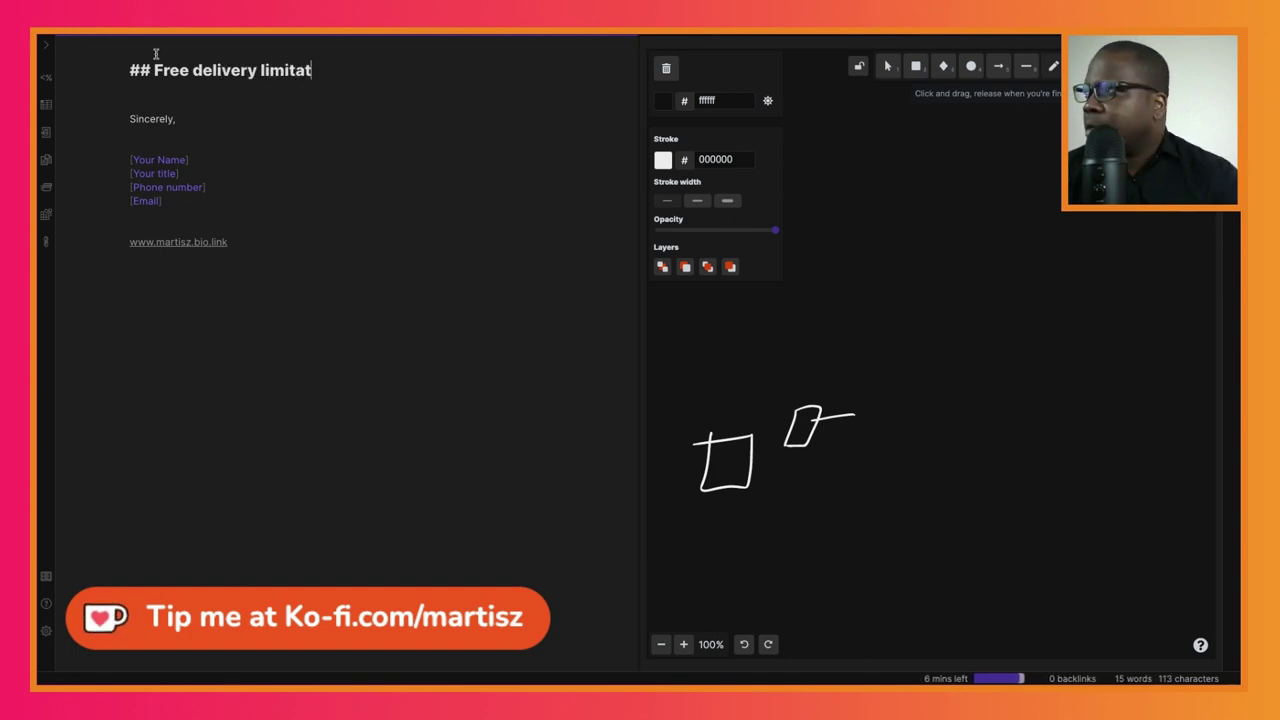
pyautogui.write('ions change')
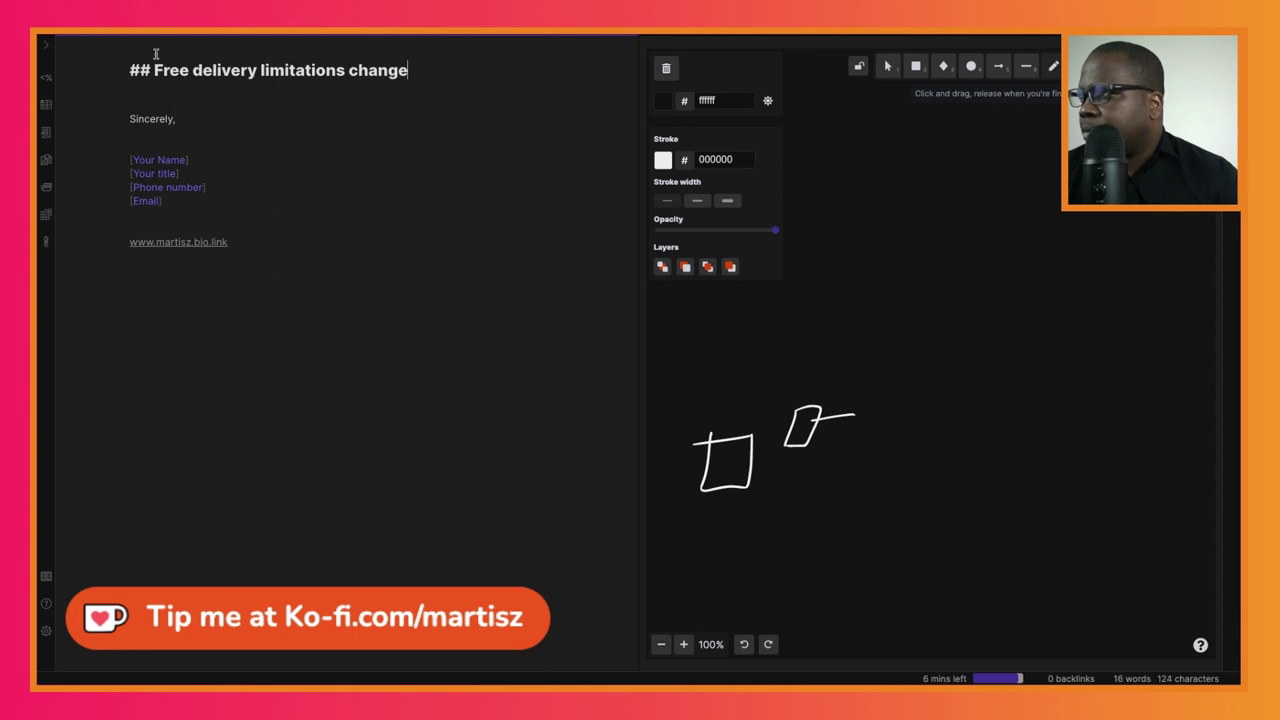
pyautogui.press('Return')
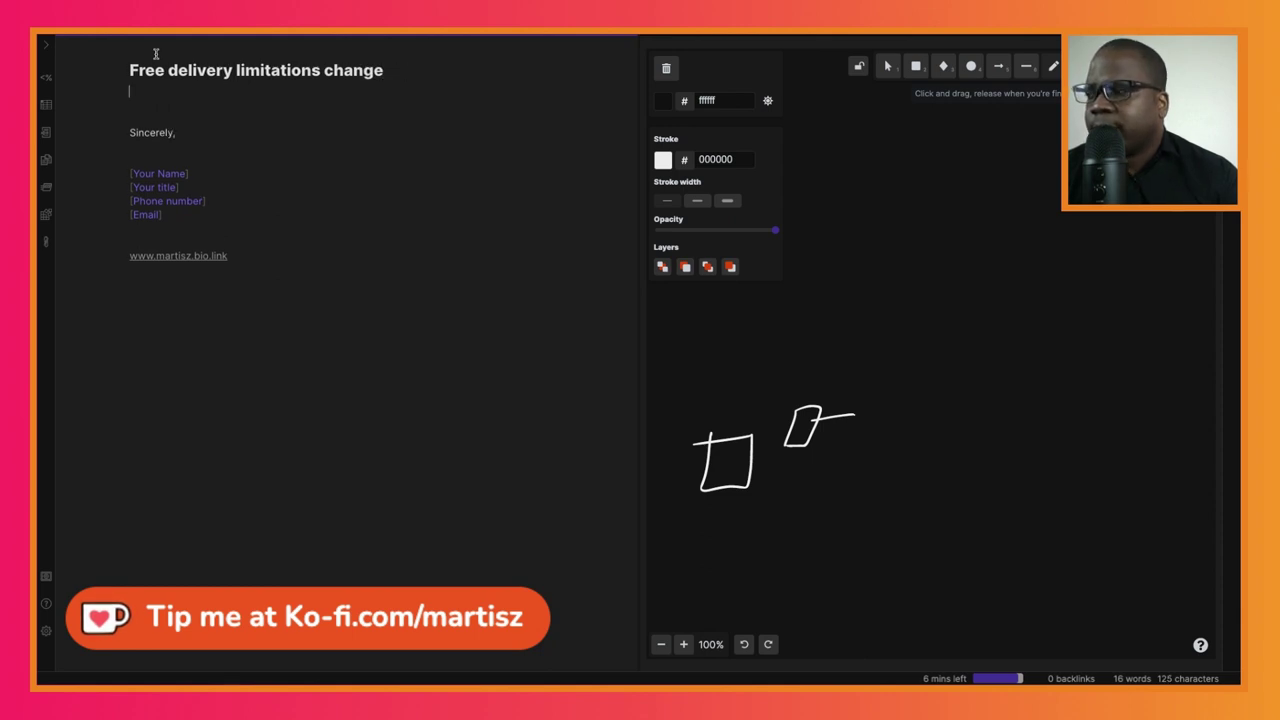
# Step: Type 'Dear [Name],' below the heading, with blank lines after it
pyautogui.press('Return')
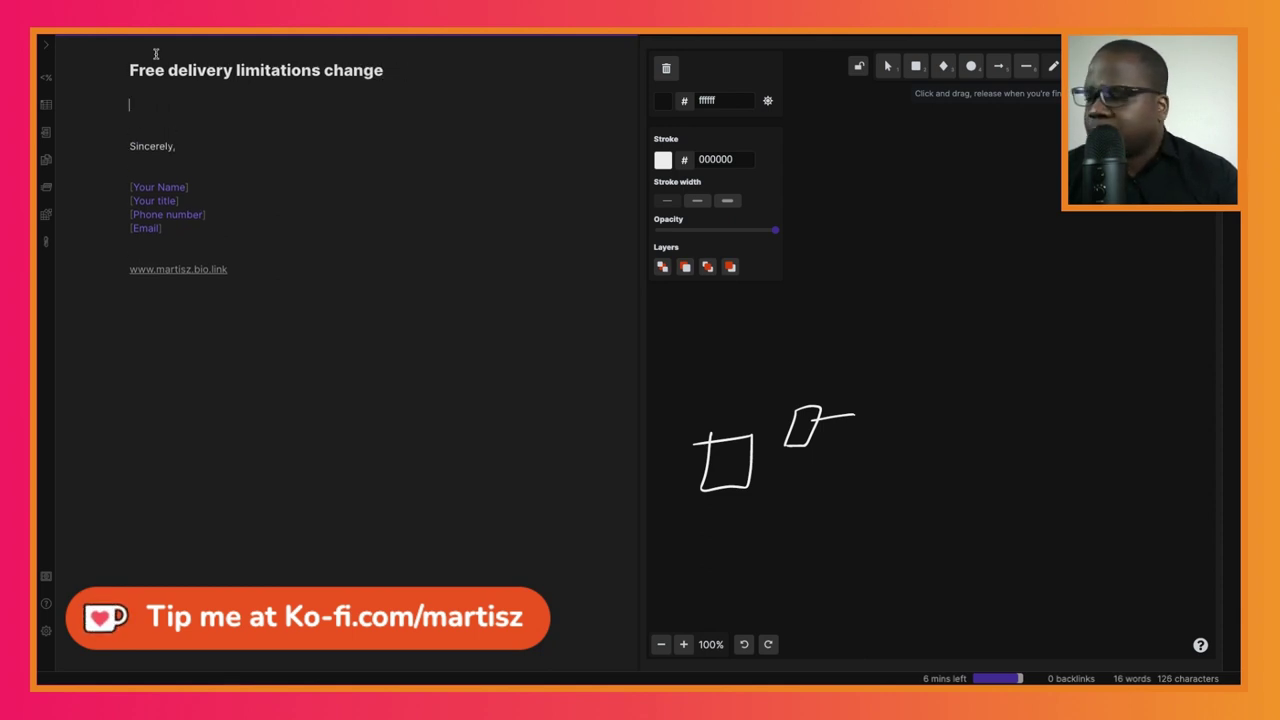
pyautogui.write('Dear [')
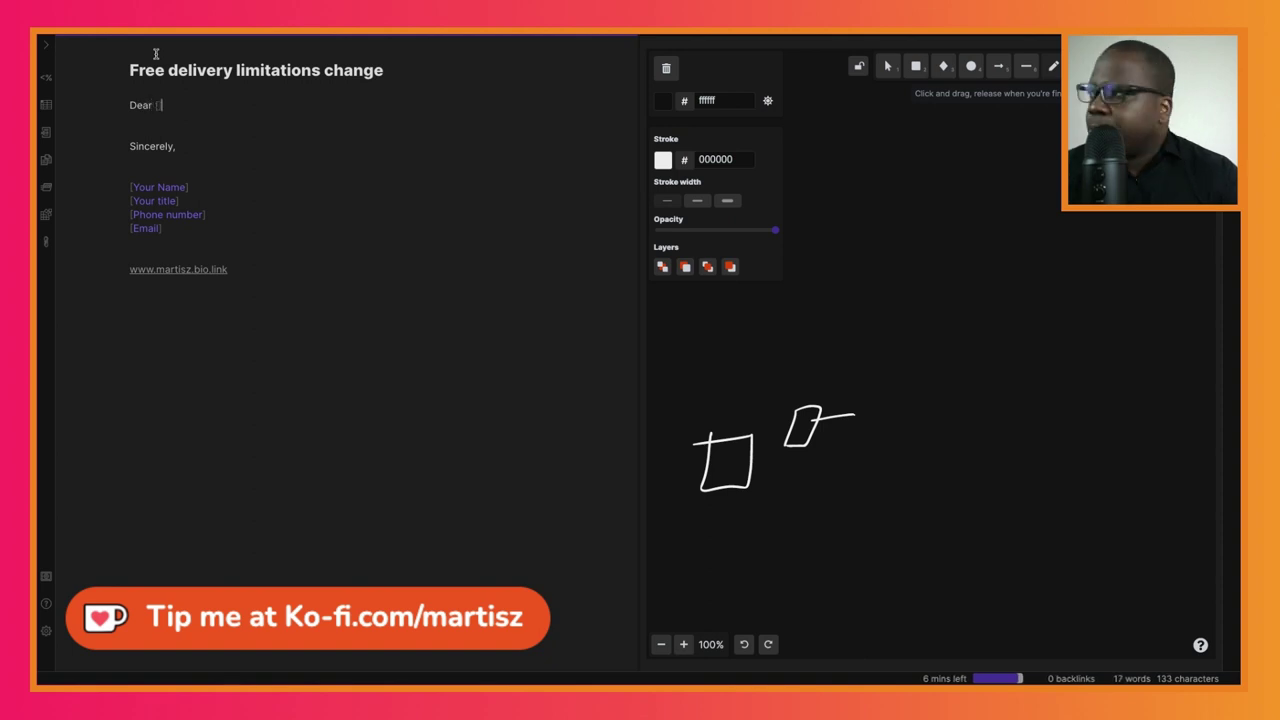
pyautogui.write('Name]')
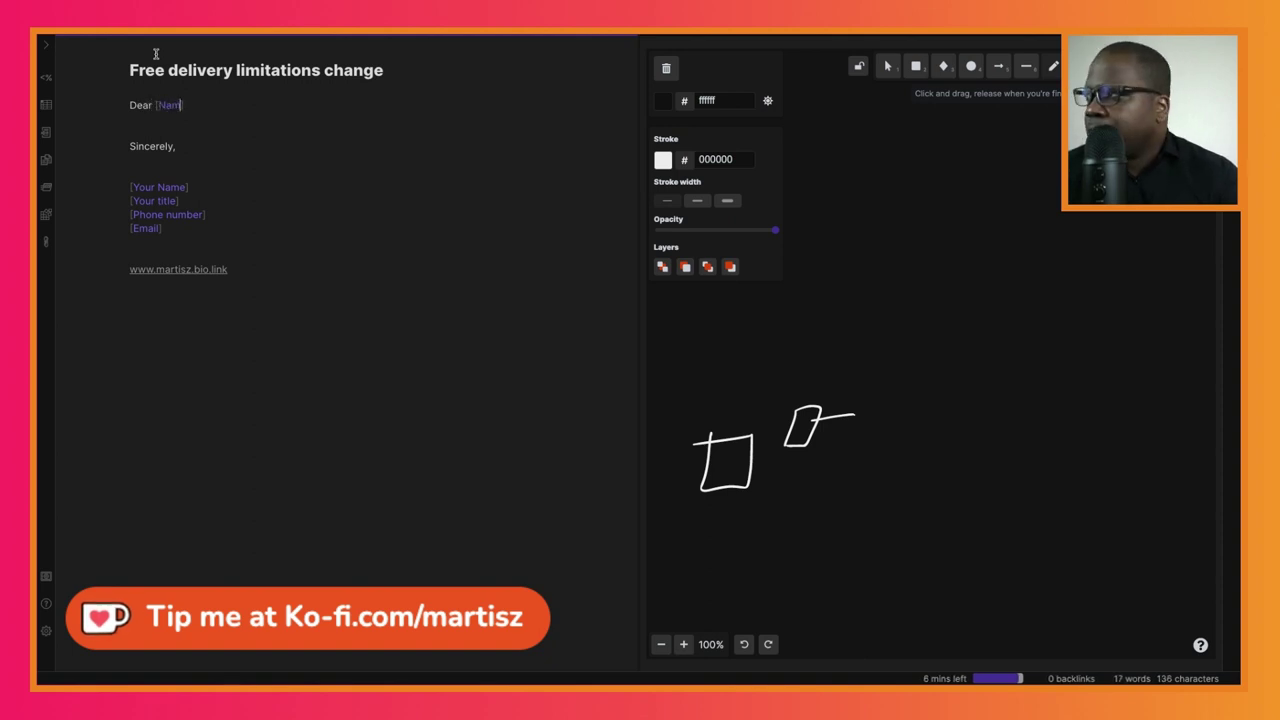
pyautogui.write(',')
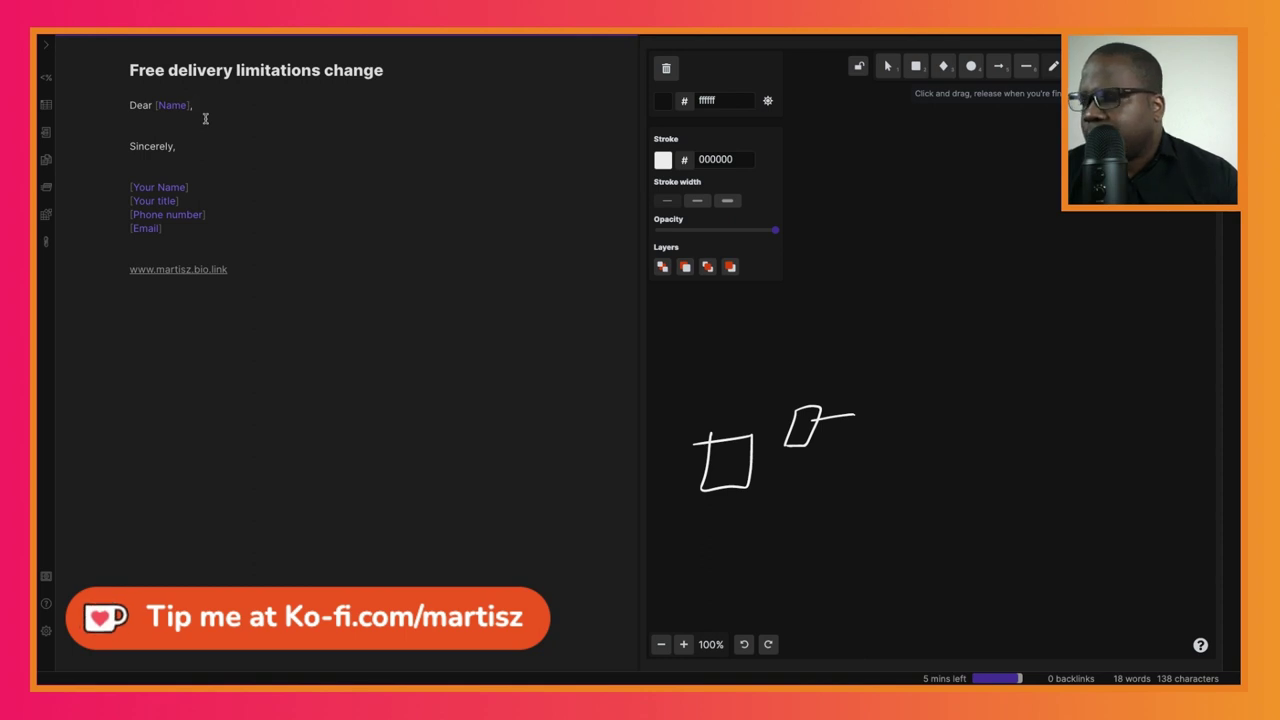
pyautogui.press('Return')
pyautogui.press('Return')
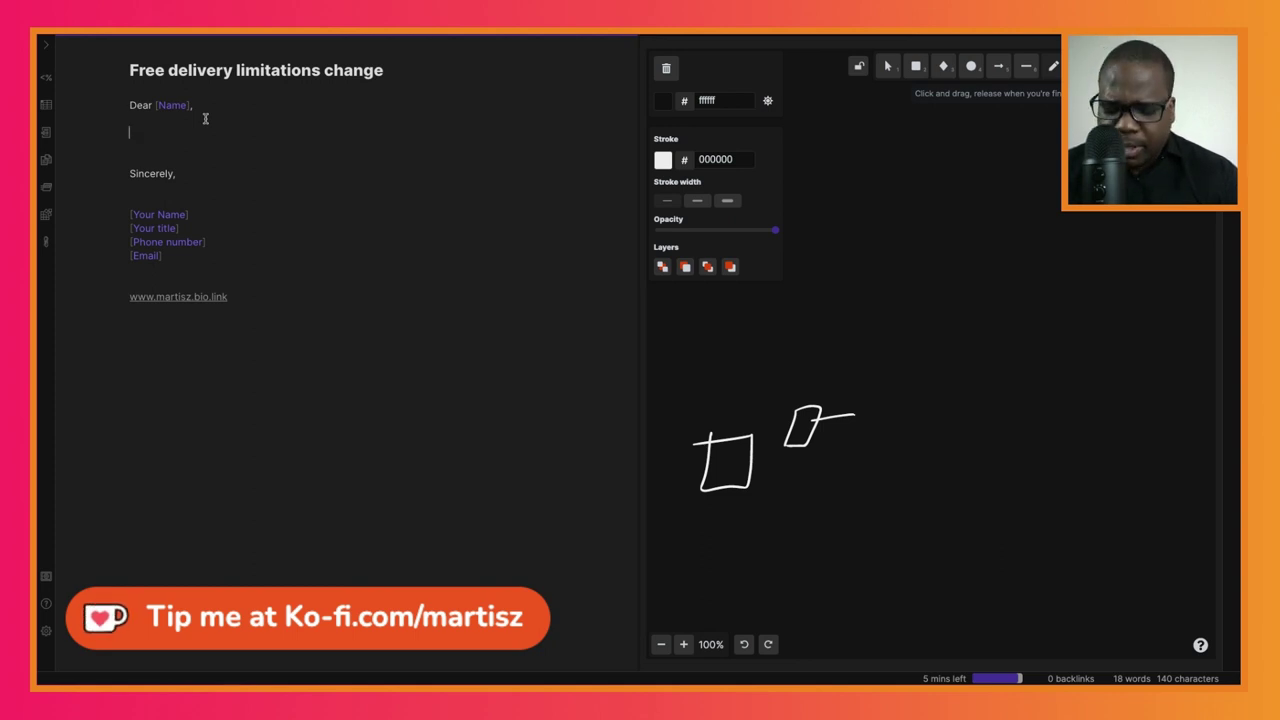
# Step: Type the opening paragraph starting 'We value your business', announcing the policy change as of [date]
pyautogui.write('We valu')
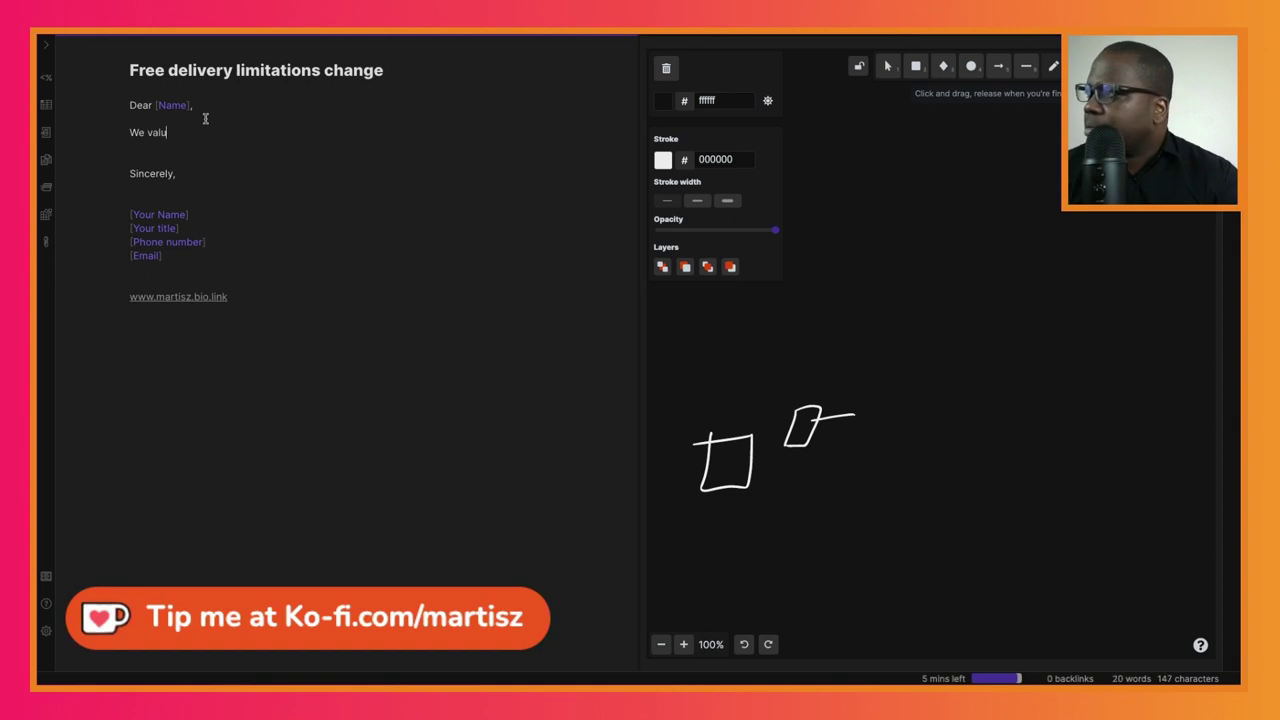
pyautogui.write('e')
pyautogui.write(' your bu')
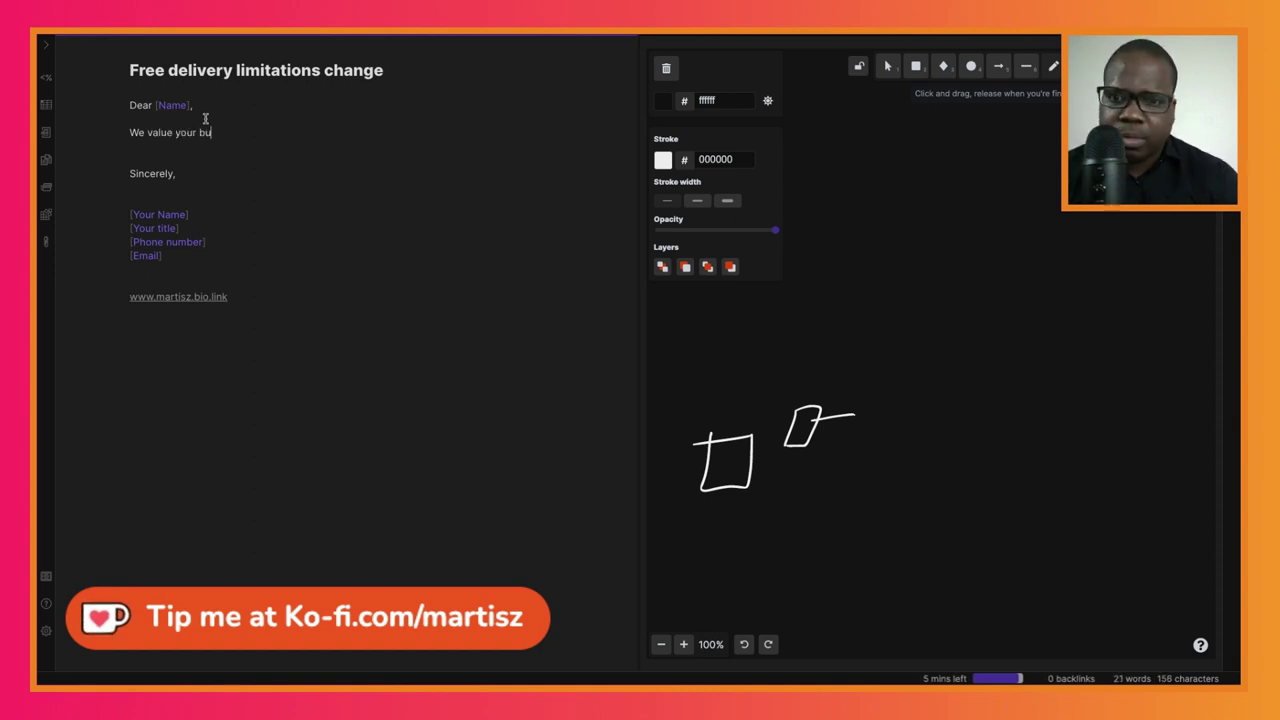
pyautogui.write('siness and this is why I prefer to inform you')
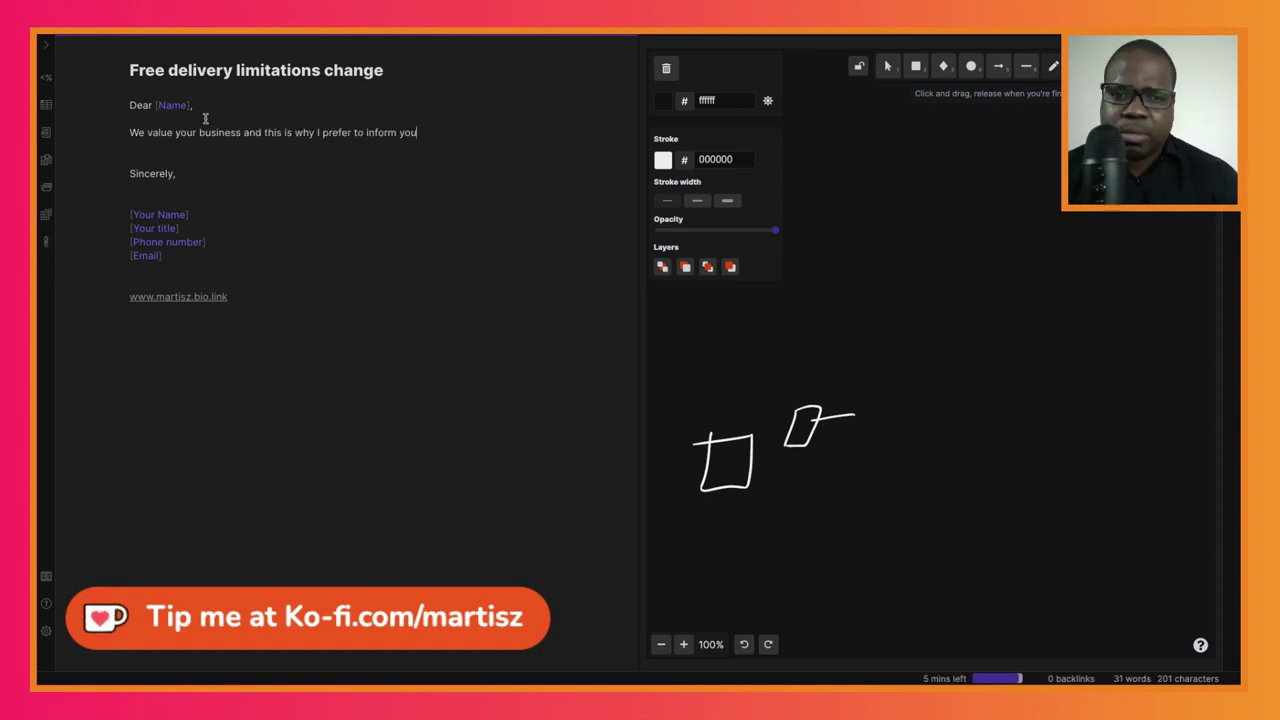
pyautogui.write(' of a change in our policies. As of')
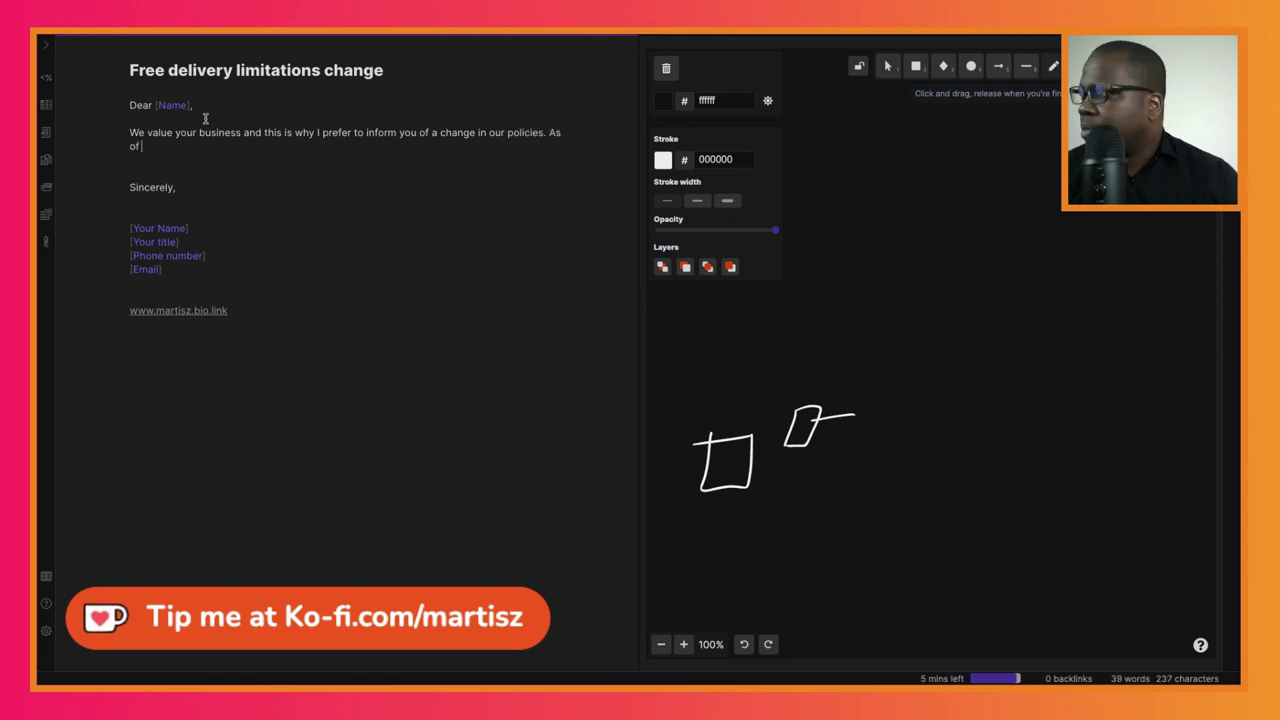
pyautogui.write(' [date], please not')
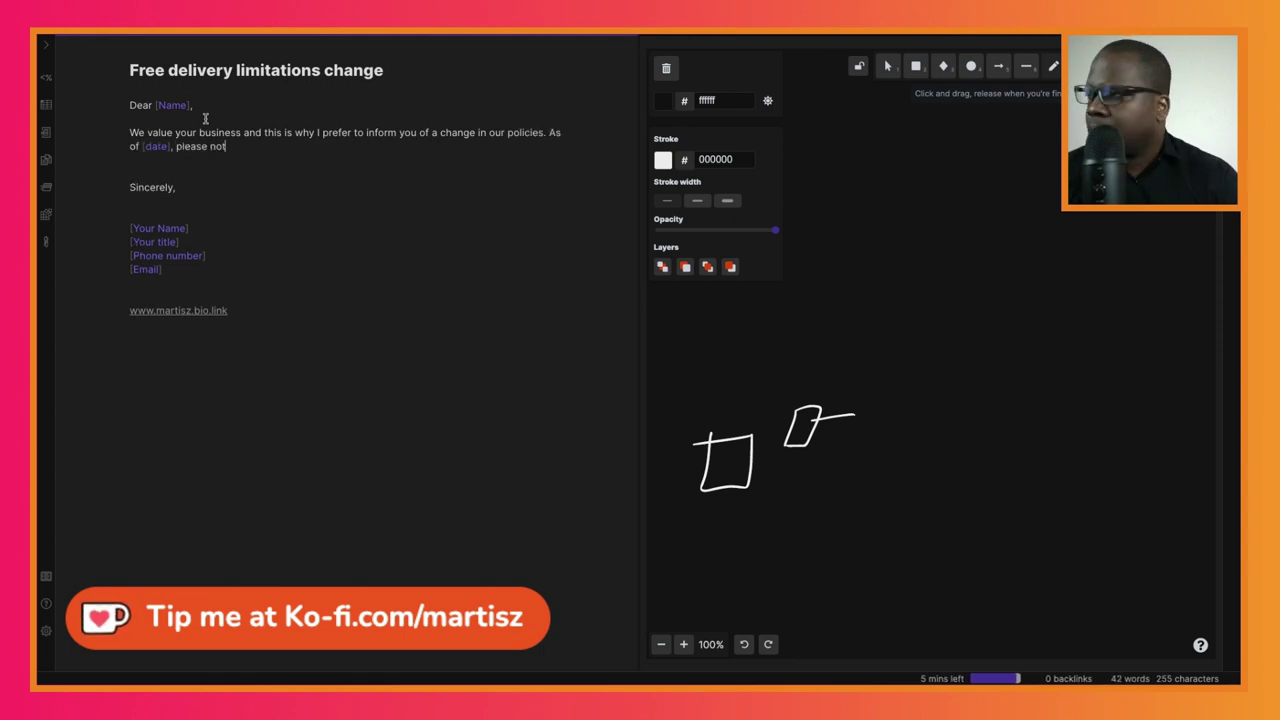
pyautogui.write('e that our free delivery services')
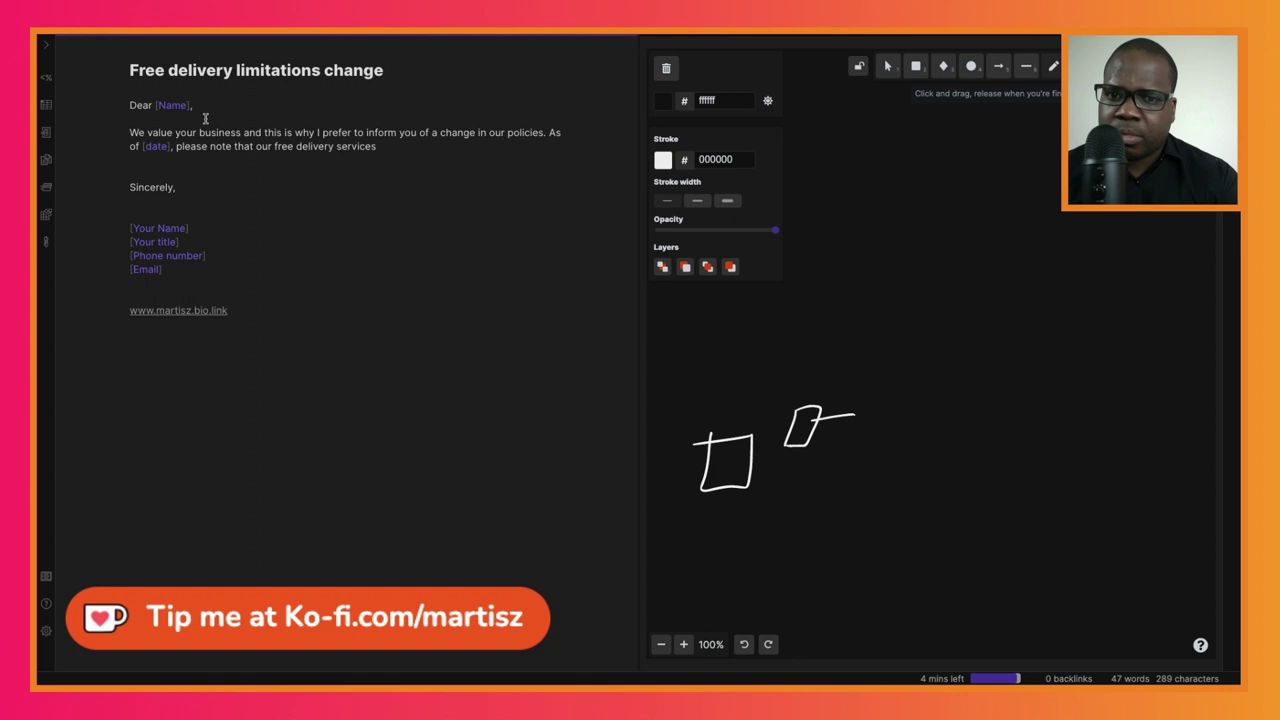
pyautogui.write(' policy will be modified to reflect ')
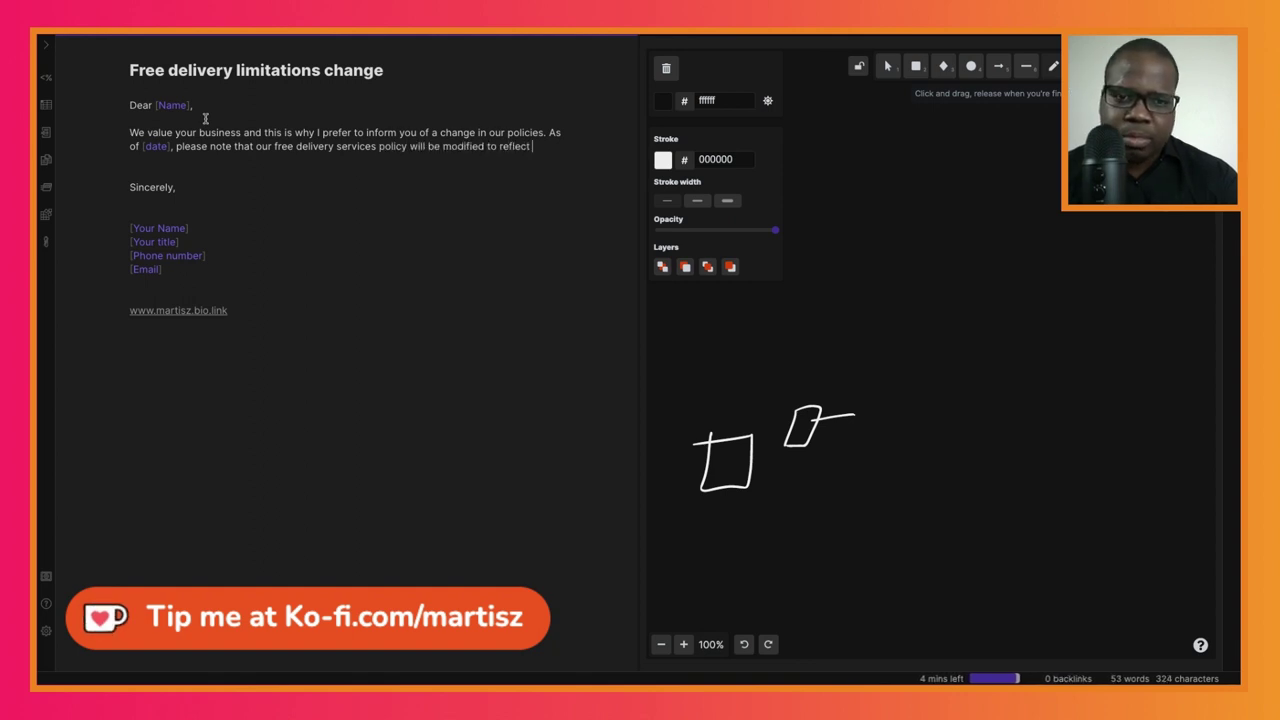
pyautogui.write('the recent increase in the price o')
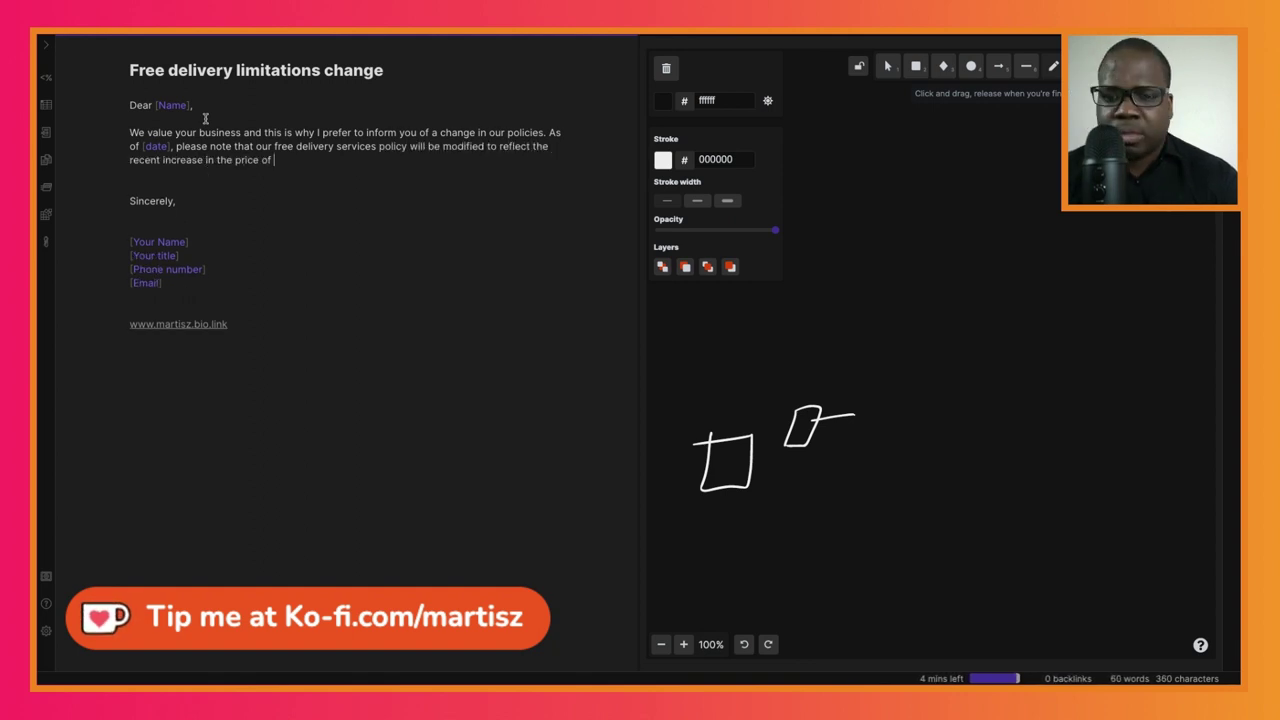
pyautogui.write('fuel.')
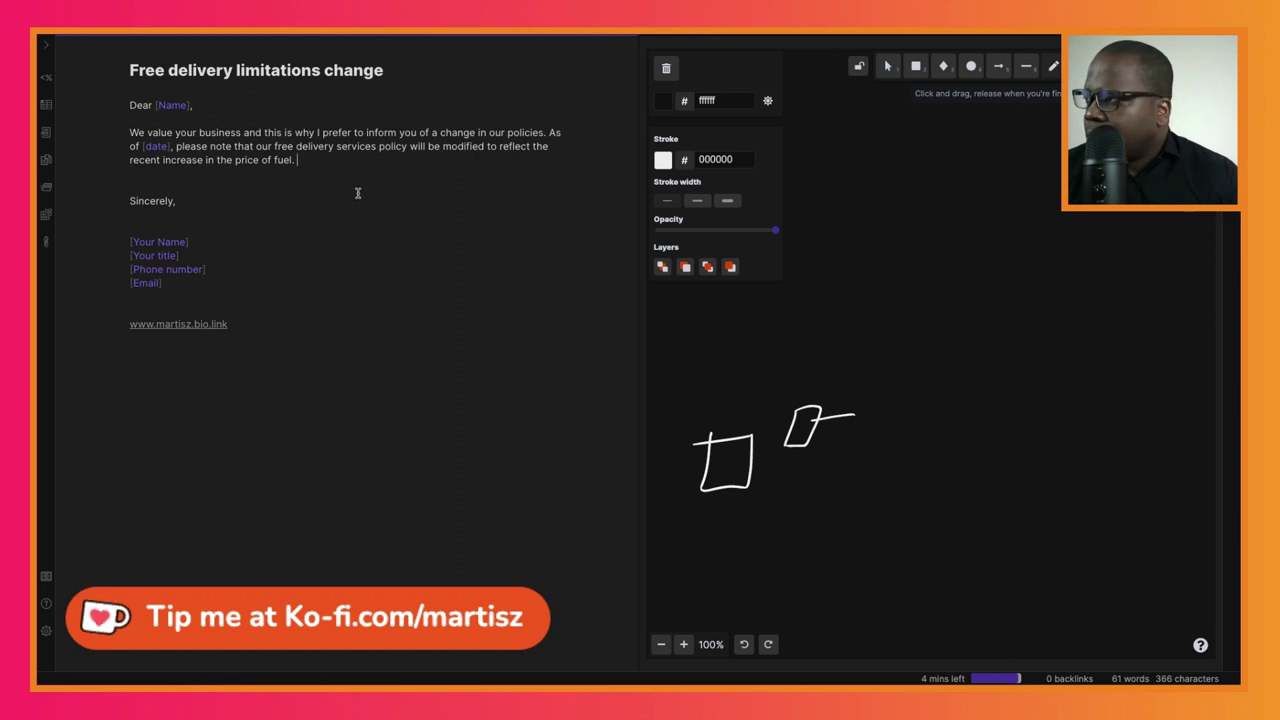
# Step: Write the second paragraph limiting free delivery to orders over [amount], correcting 'impossing' to 'imposing'
pyautogui.press('Return')
pyautogui.press('Return')
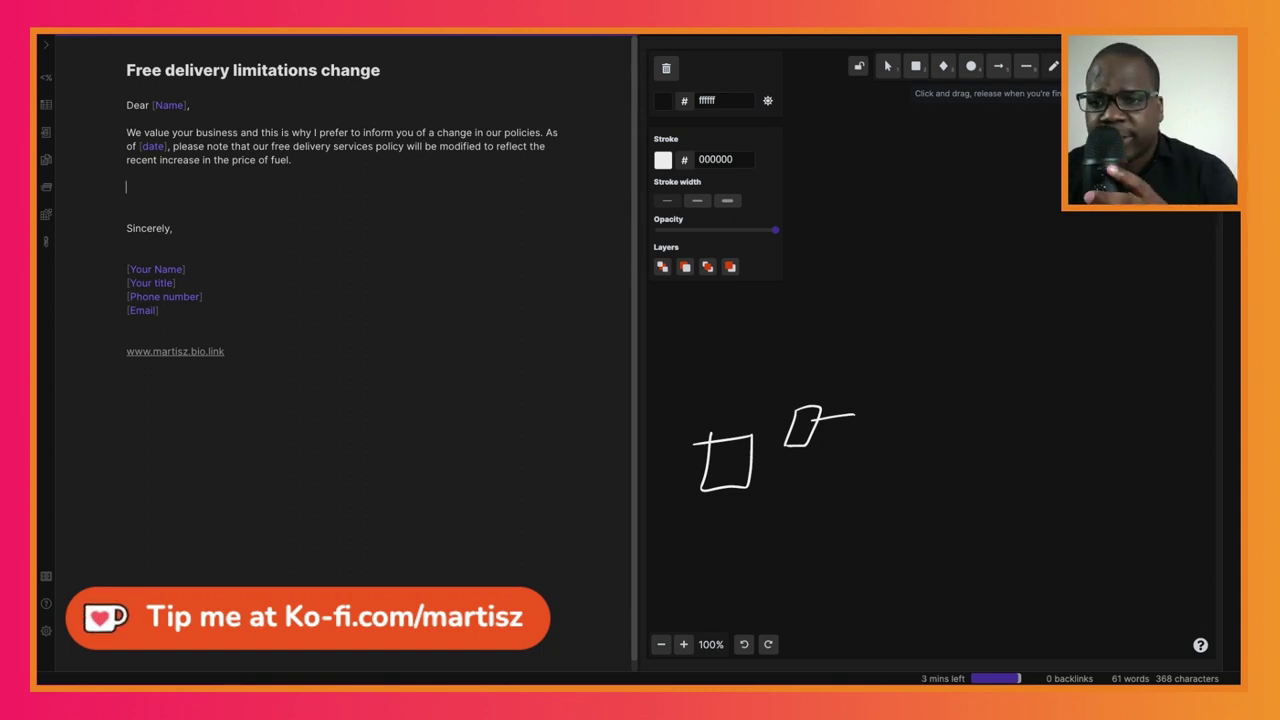
pyautogui.write('As')
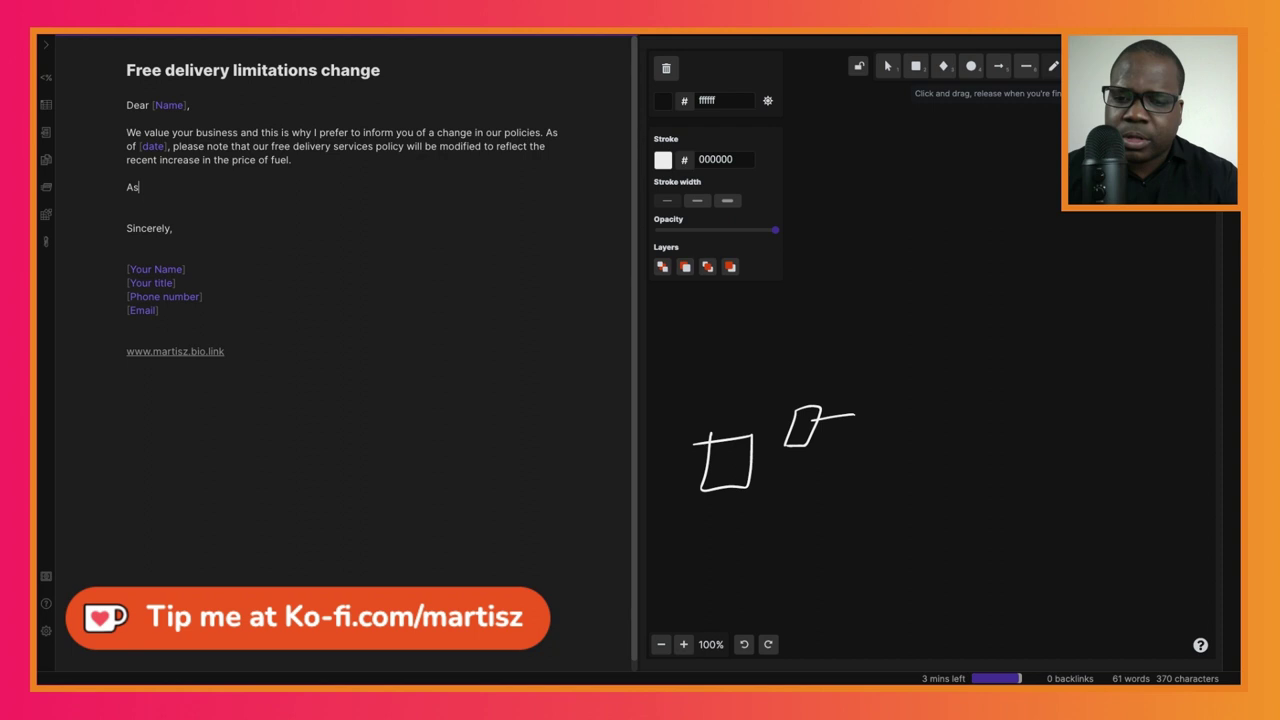
pyautogui.write(' you know, we have always provided free deli')
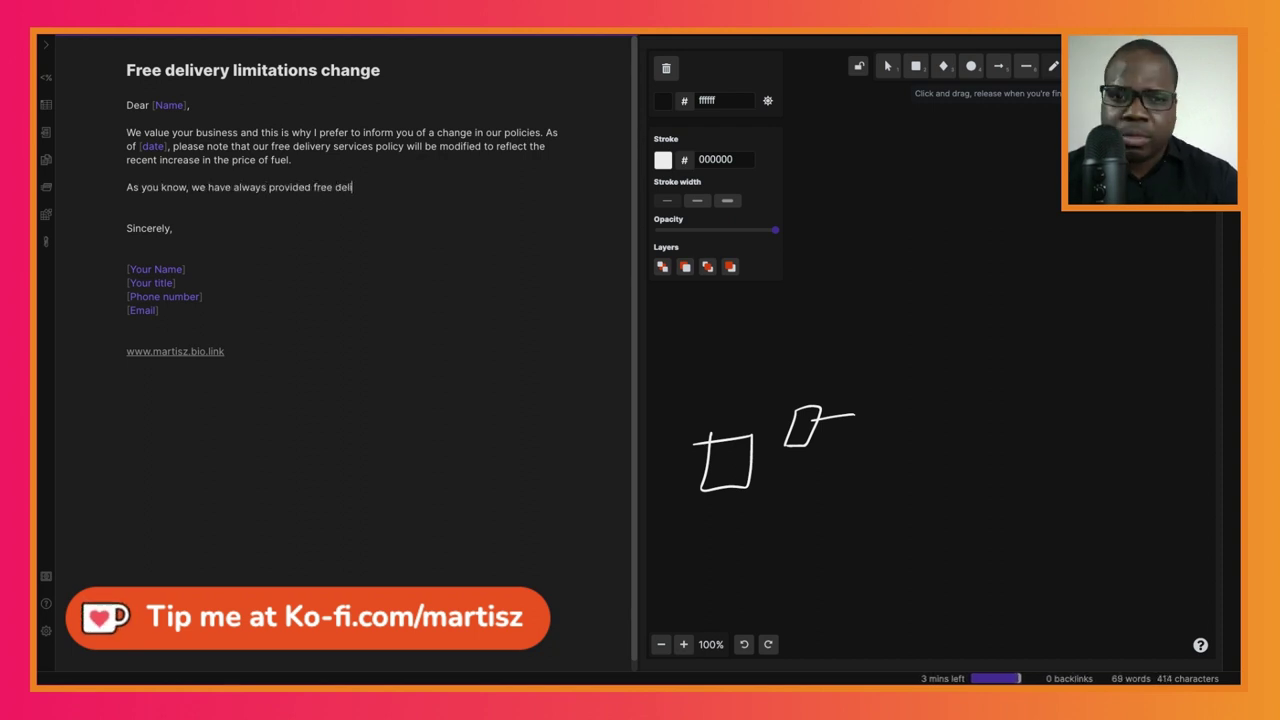
pyautogui.write('very to our clieegardless of the size')
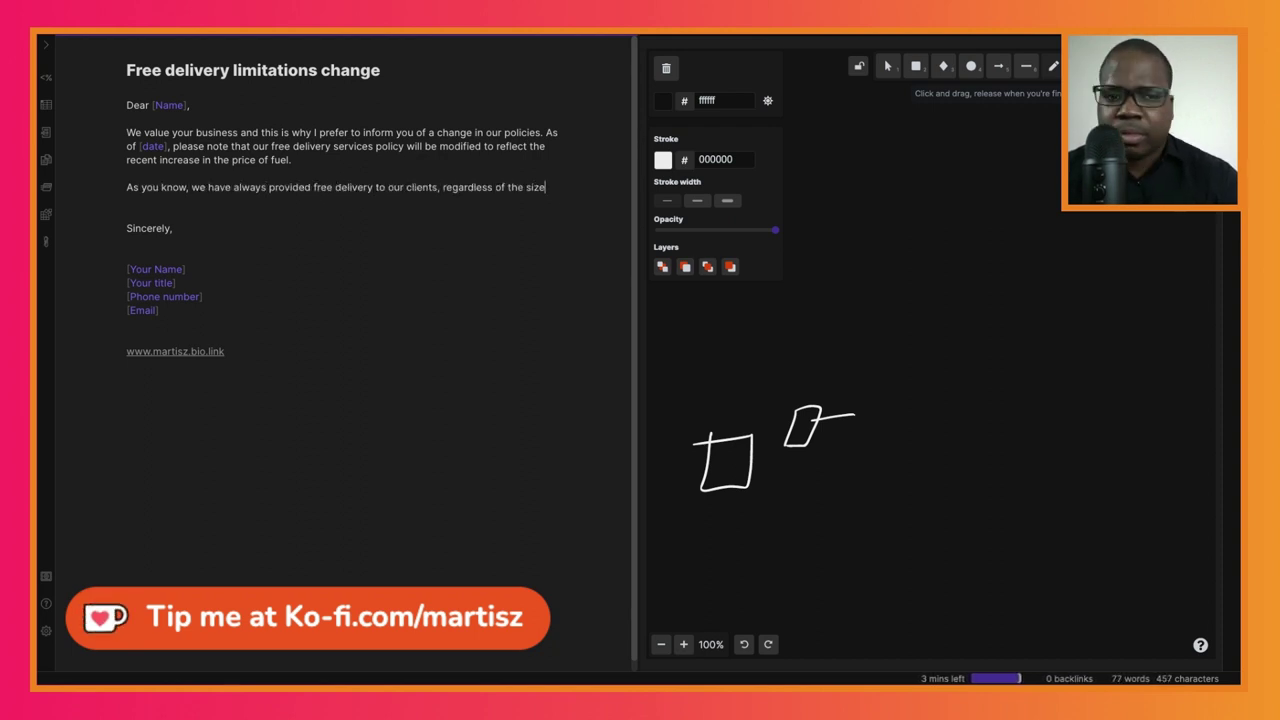
pyautogui.write(' of the order. Unfortunately, we mu')
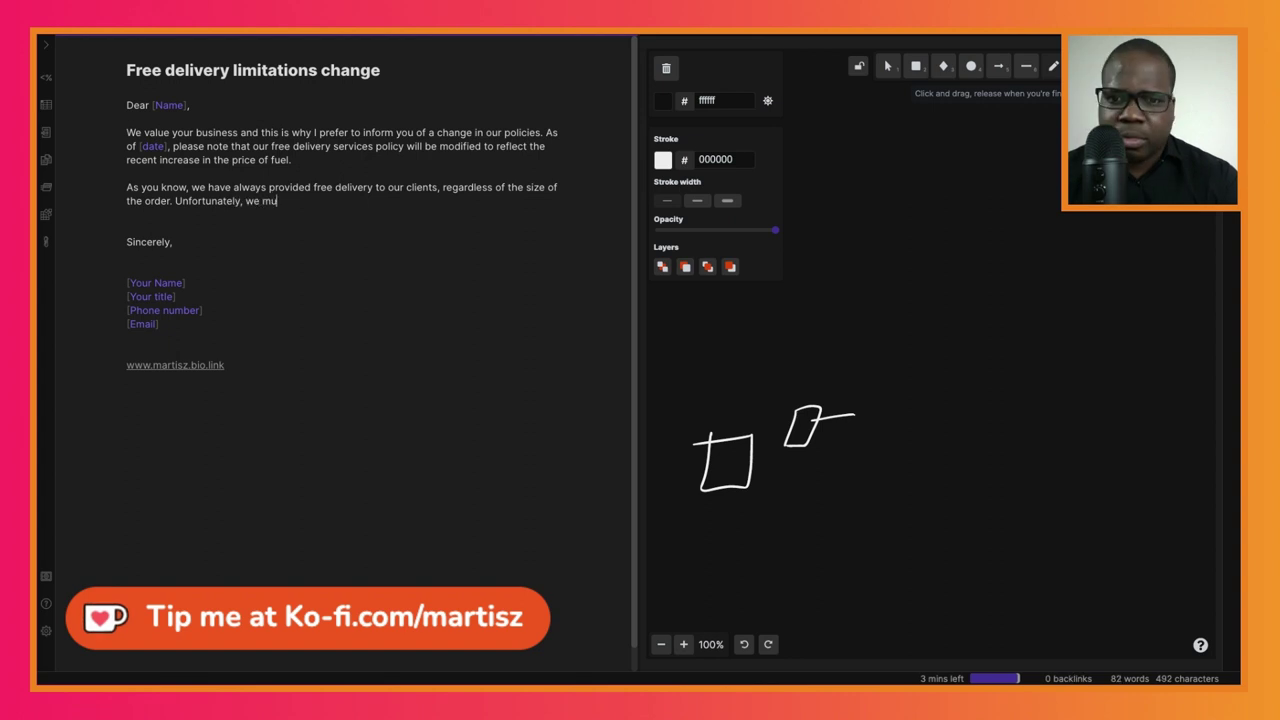
pyautogui.write('st now limit this free delivery service')
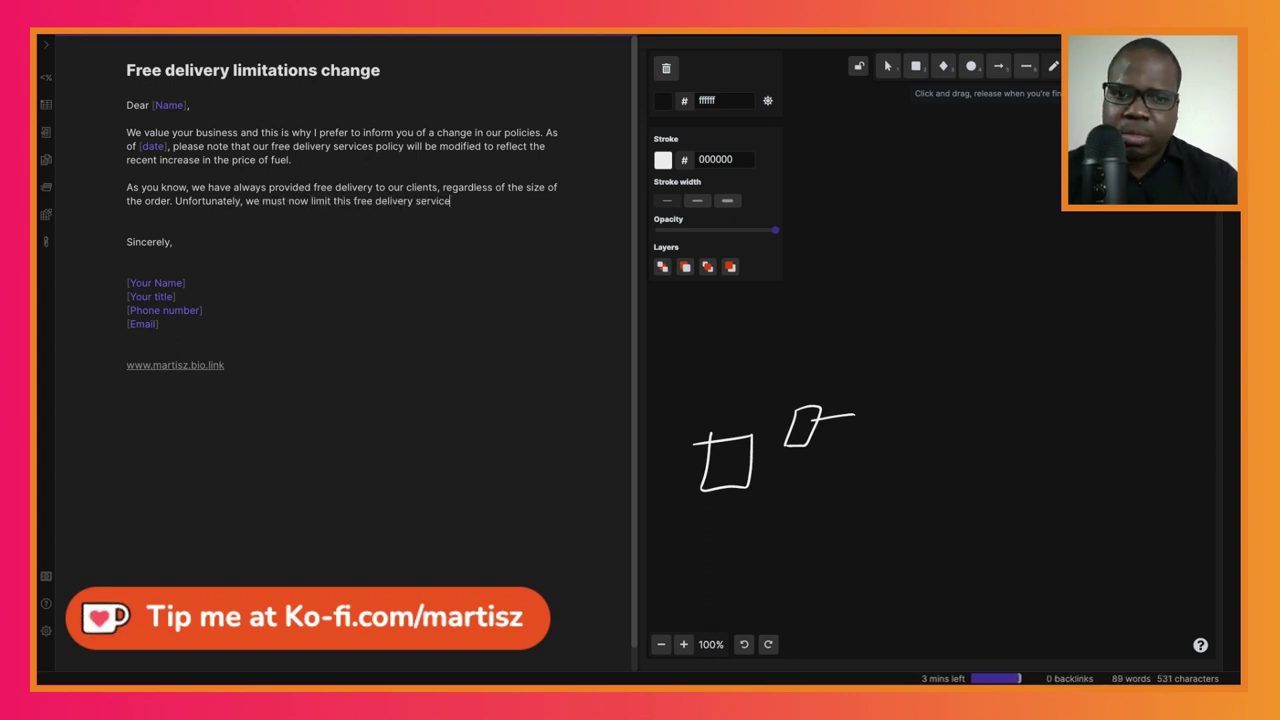
pyautogui.write(' to any order over [amount]')
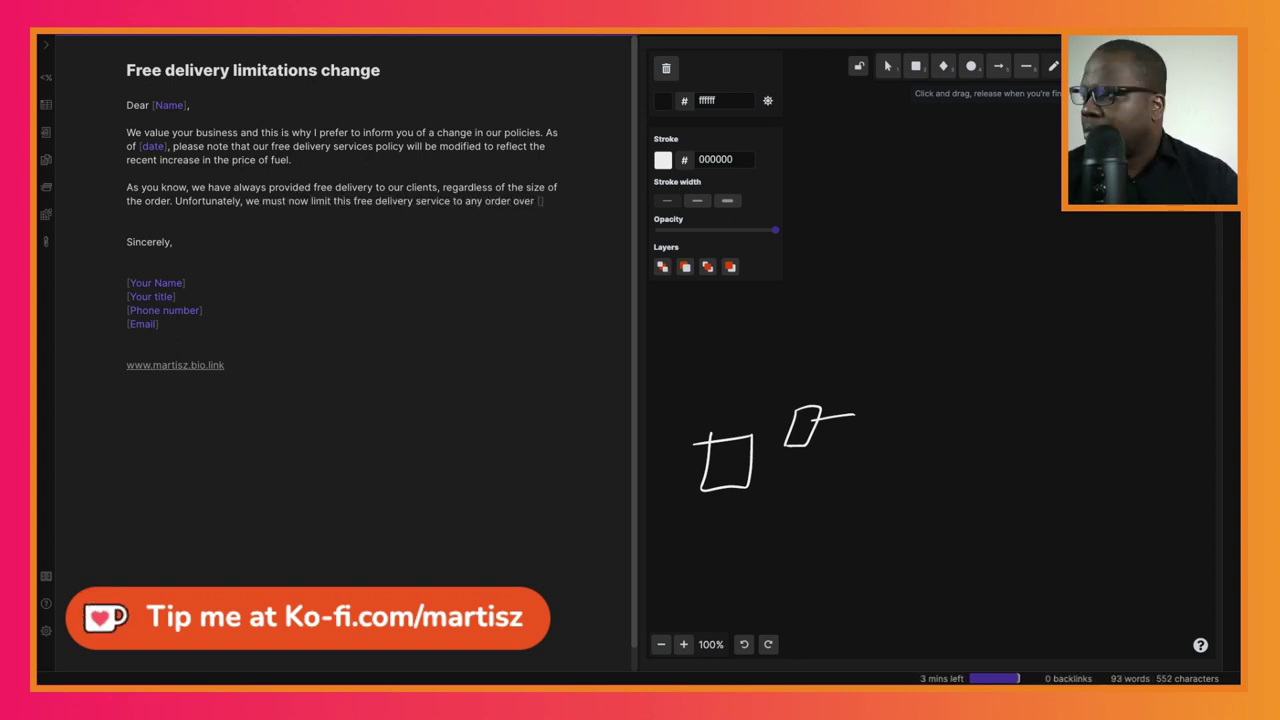
pyautogui.press('BackSpace')
pyautogui.write('. We regret the necessity of im')
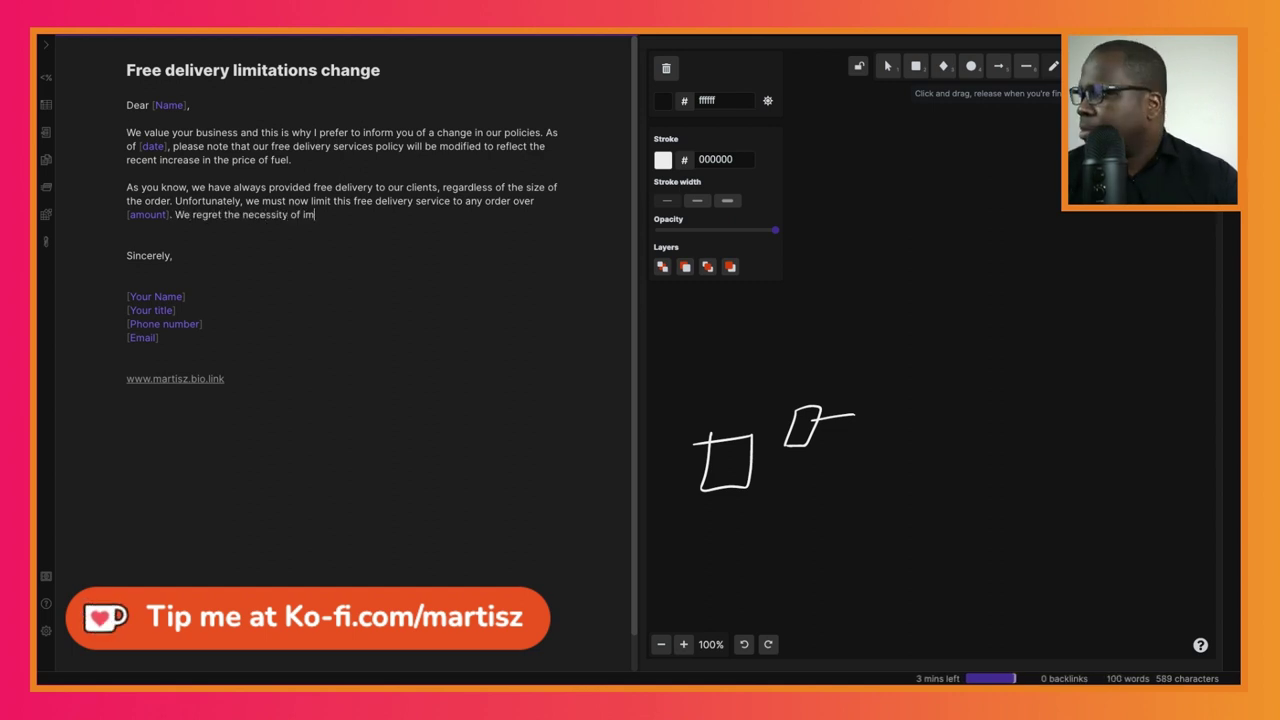
pyautogui.write('possing this restriction.')
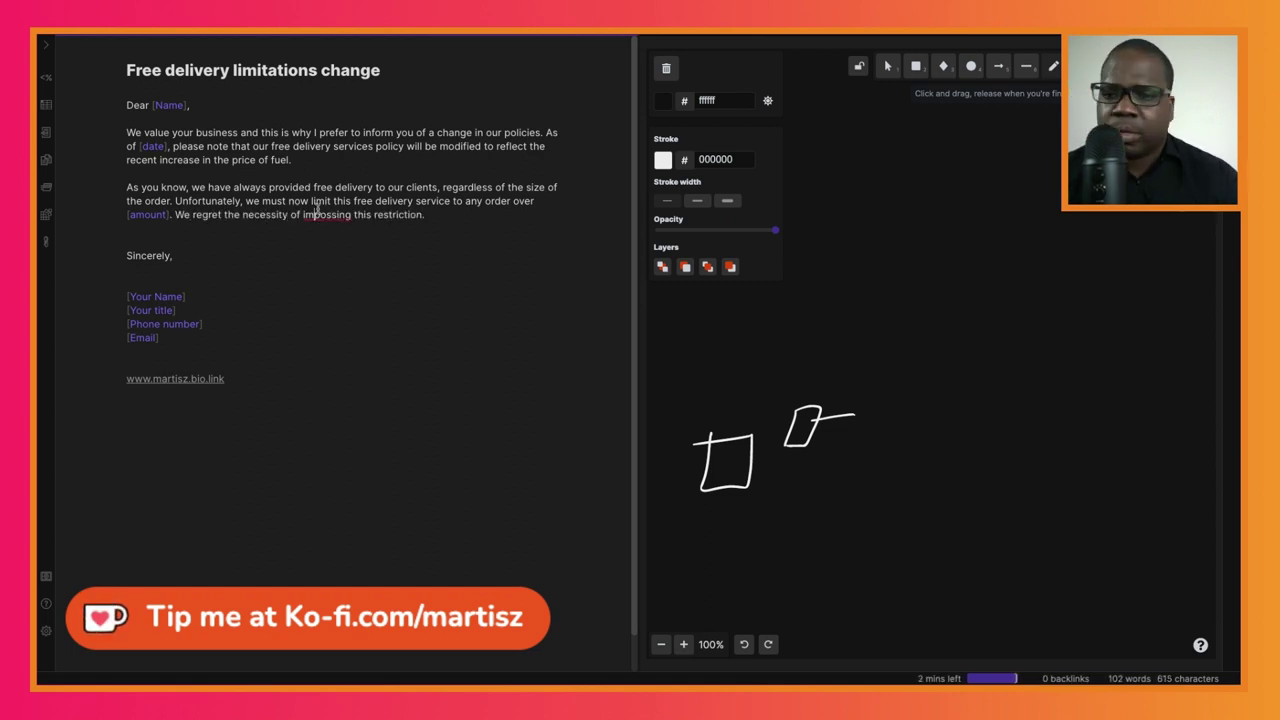
pyautogui.click(316, 210)
pyautogui.press('BackSpace')
pyautogui.write('I am sure you ')
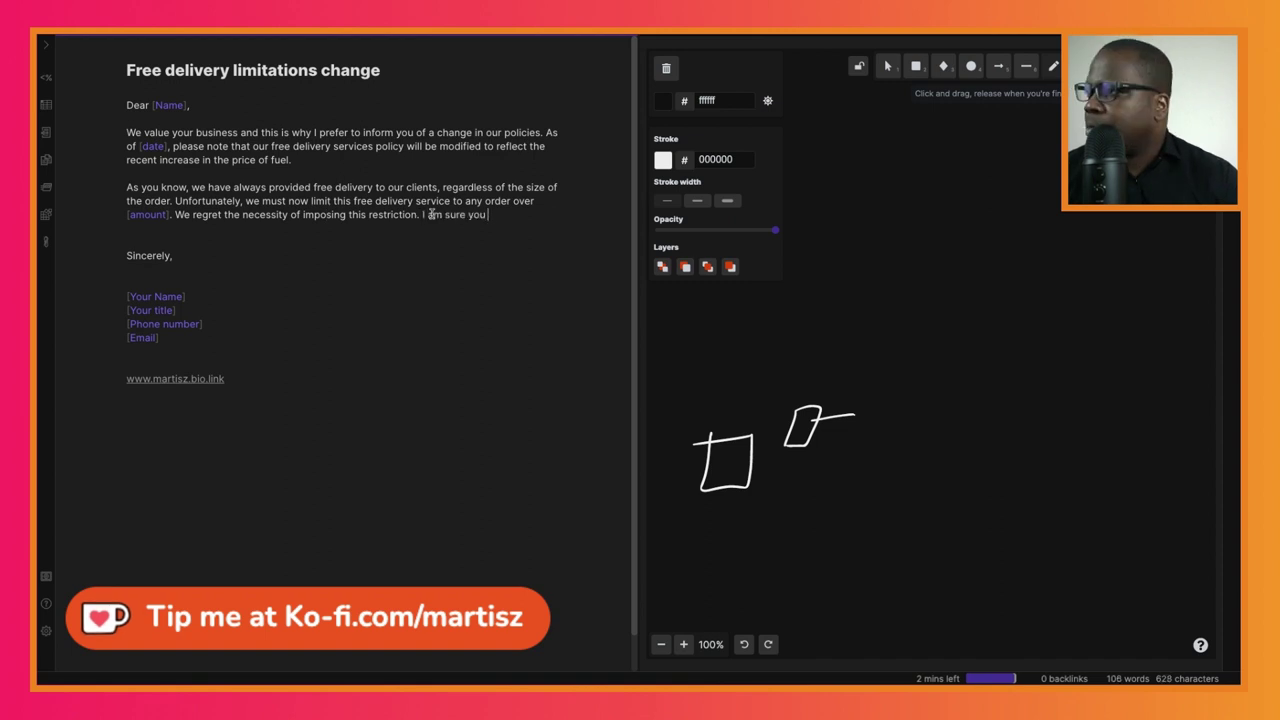
pyautogui.write('understand that it is not under our control.')
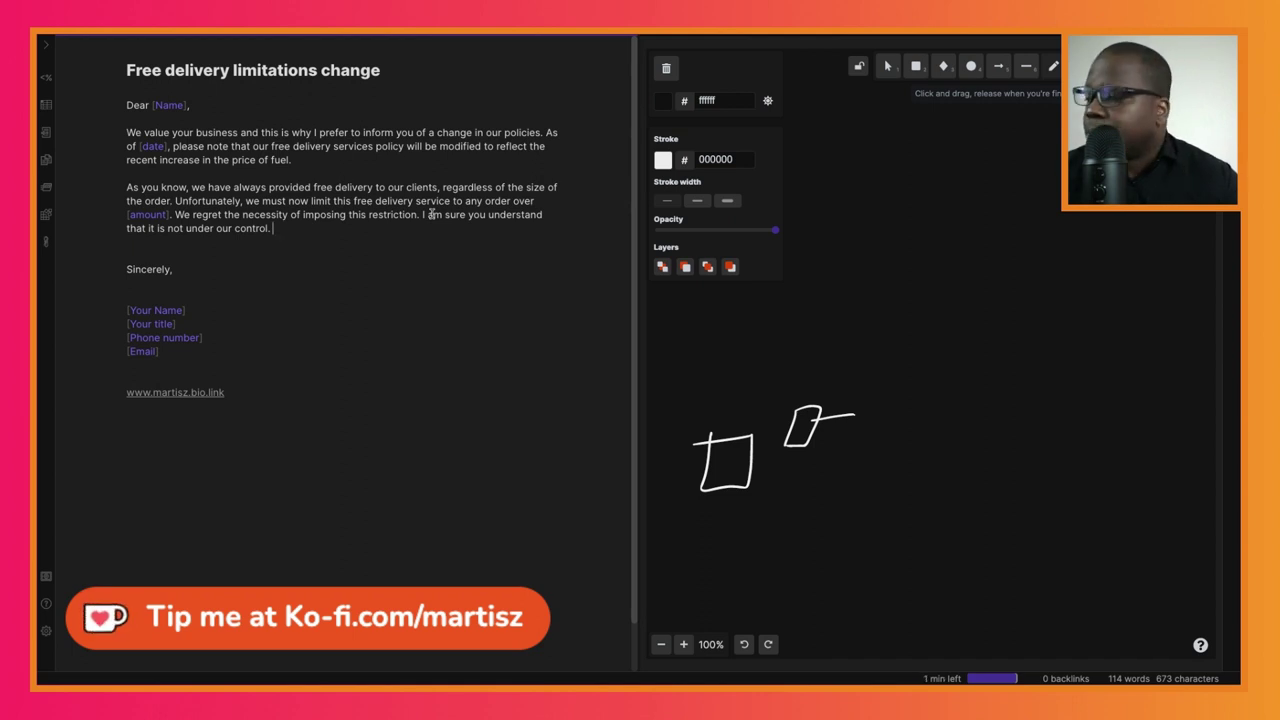
# Step: Type the thank-you paragraph urging valued customers to order before the new policy
pyautogui.press('Return')
pyautogui.press('Return')
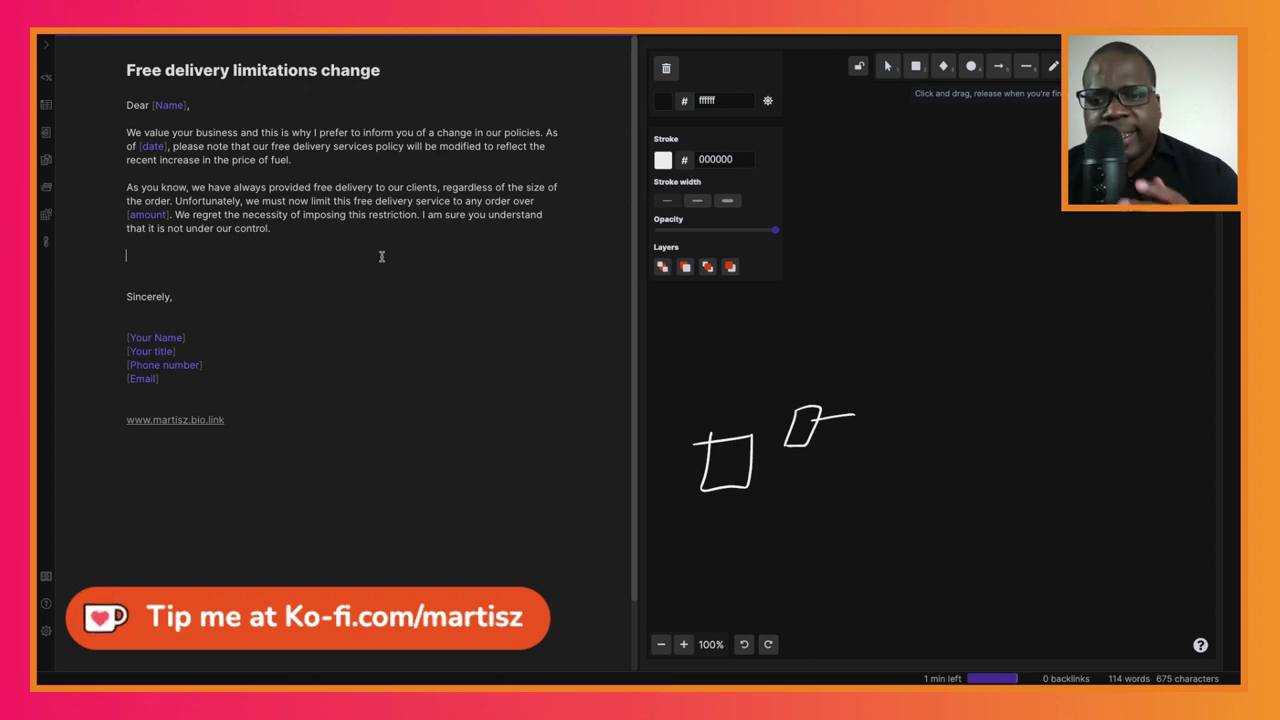
pyautogui.write('I want')
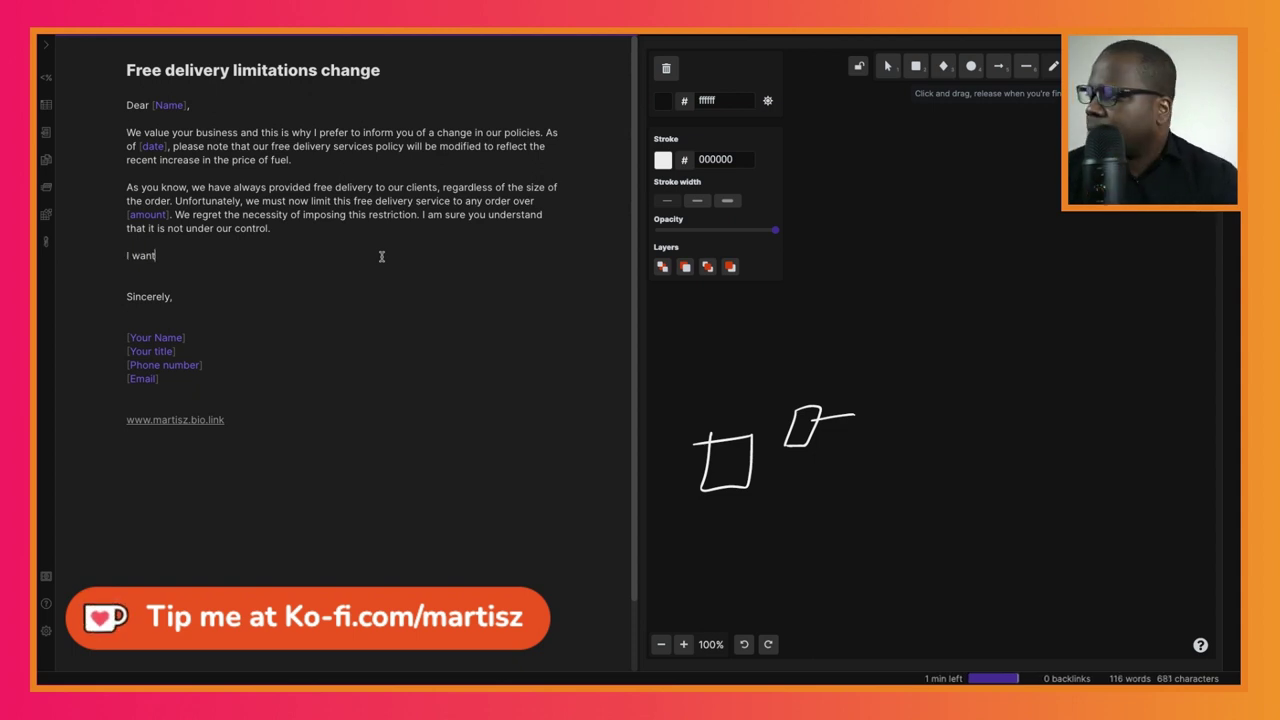
pyautogui.write(' to thank you for being one of our most valued cu')
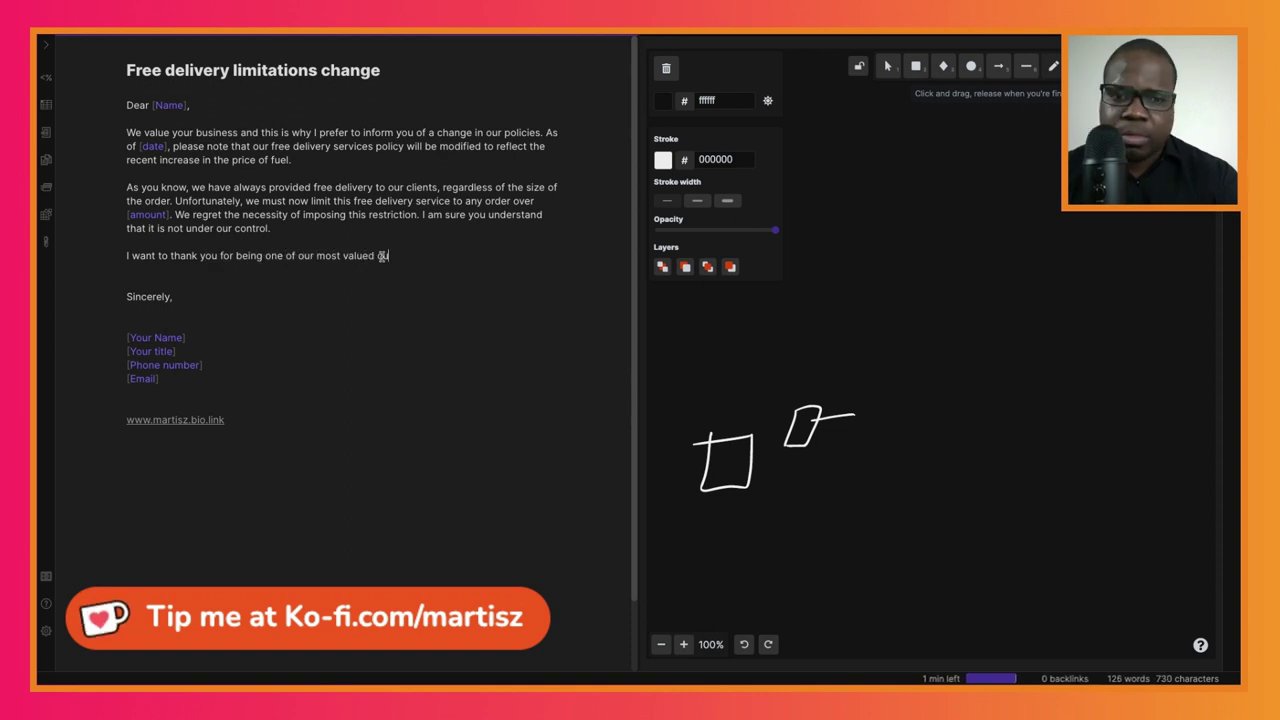
pyautogui.write('stomers. I encourage you to place an order before ')
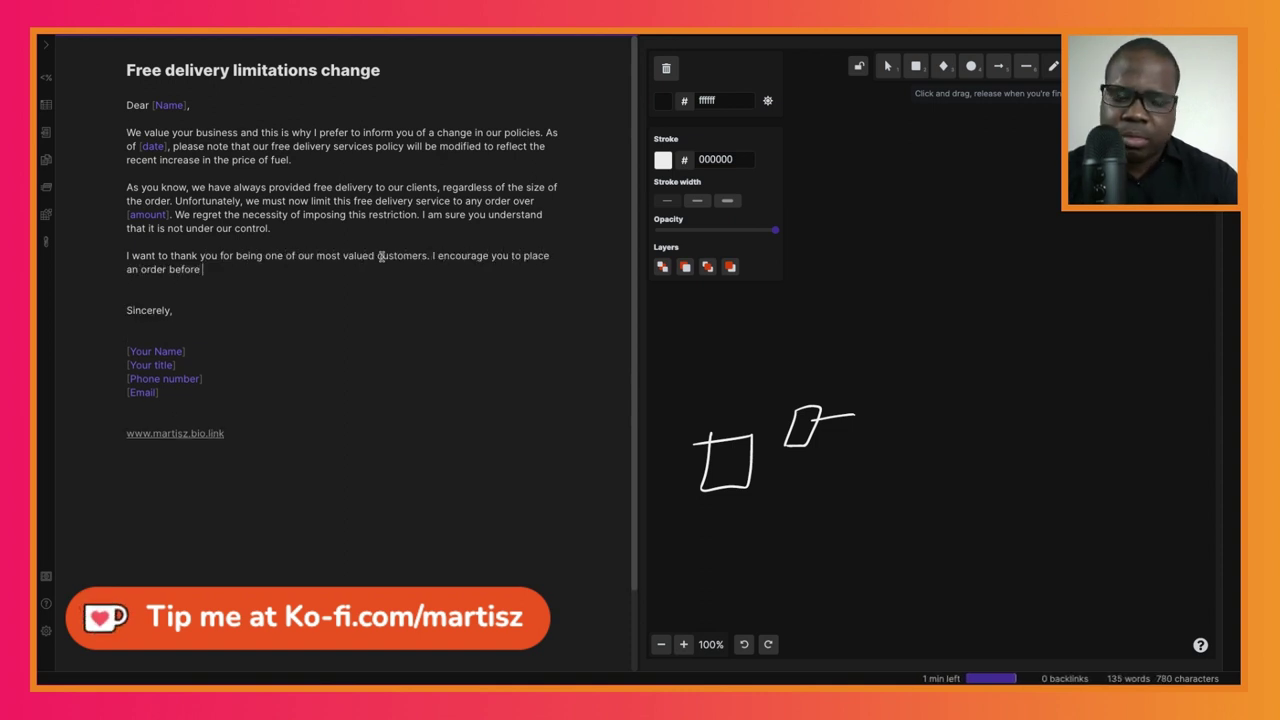
pyautogui.write('the new policy takes effect.')
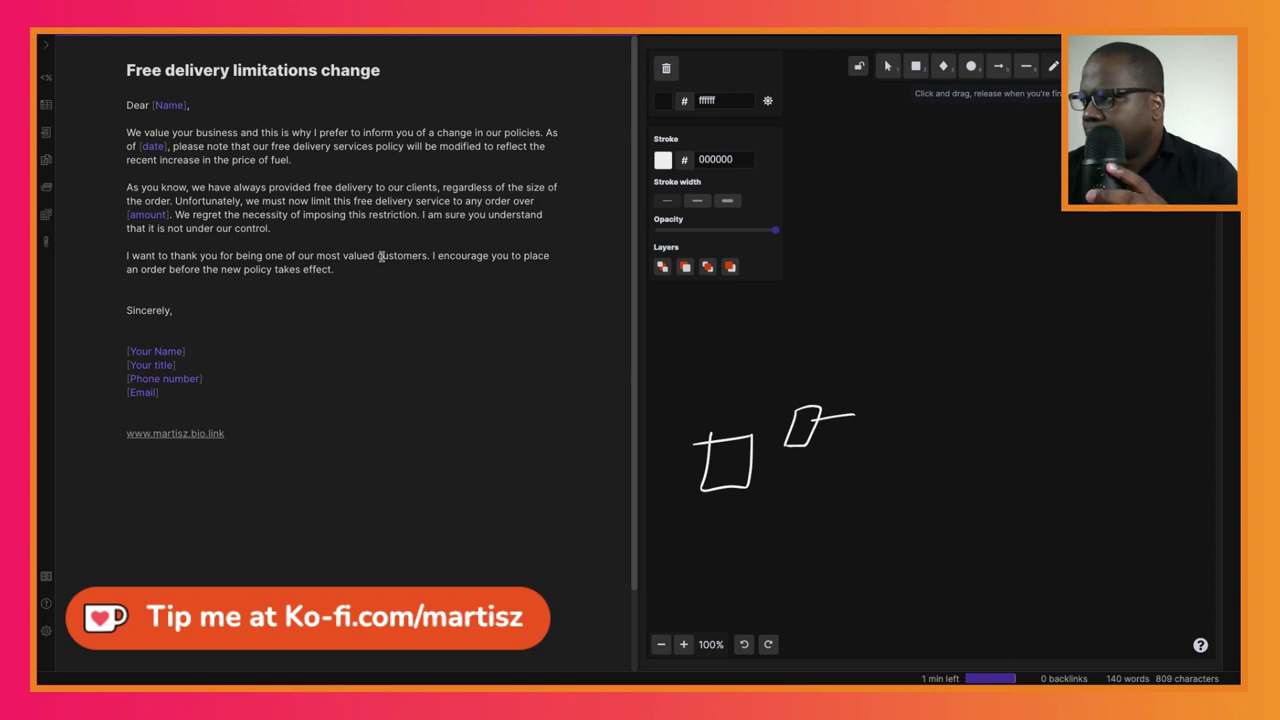